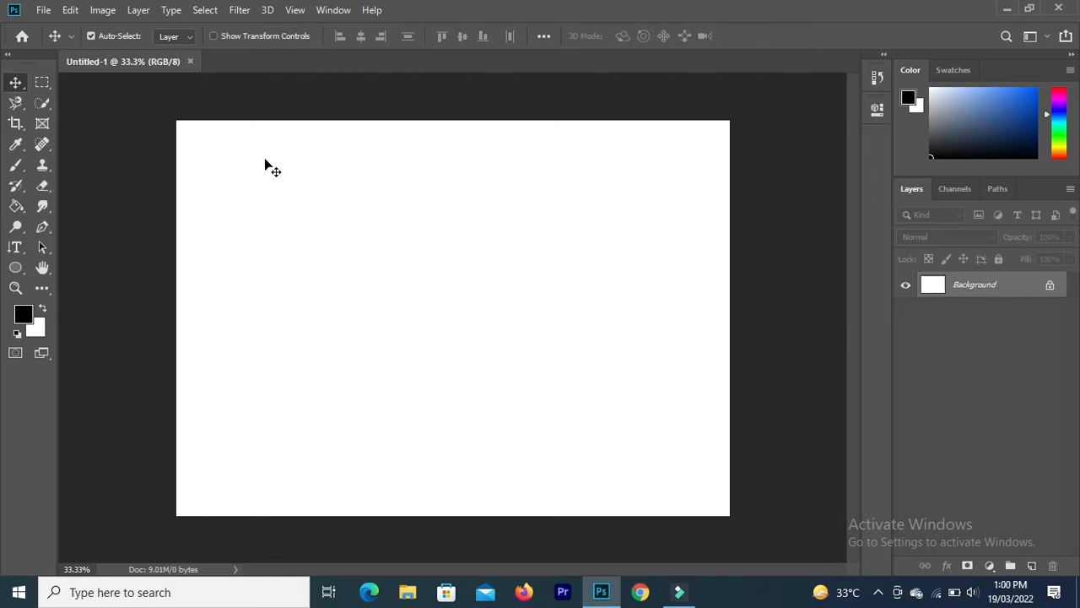
# Try to move the Background layer, convert it to a normal layer, and apply the full lock to it.
pyautogui.moveTo(216, 137); pyautogui.dragTo(400, 149)
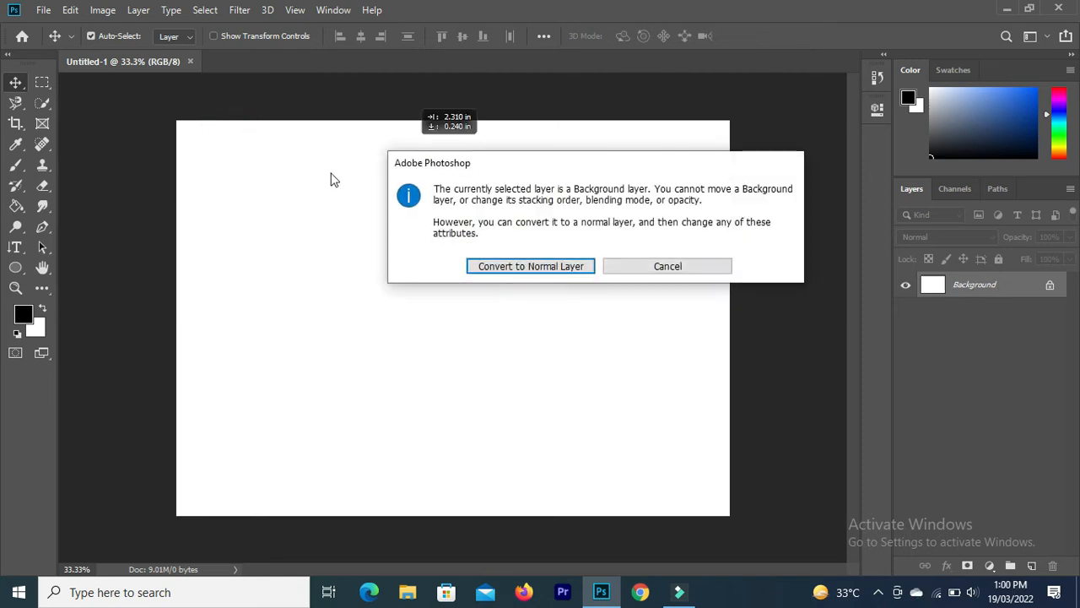
pyautogui.click(664, 268)
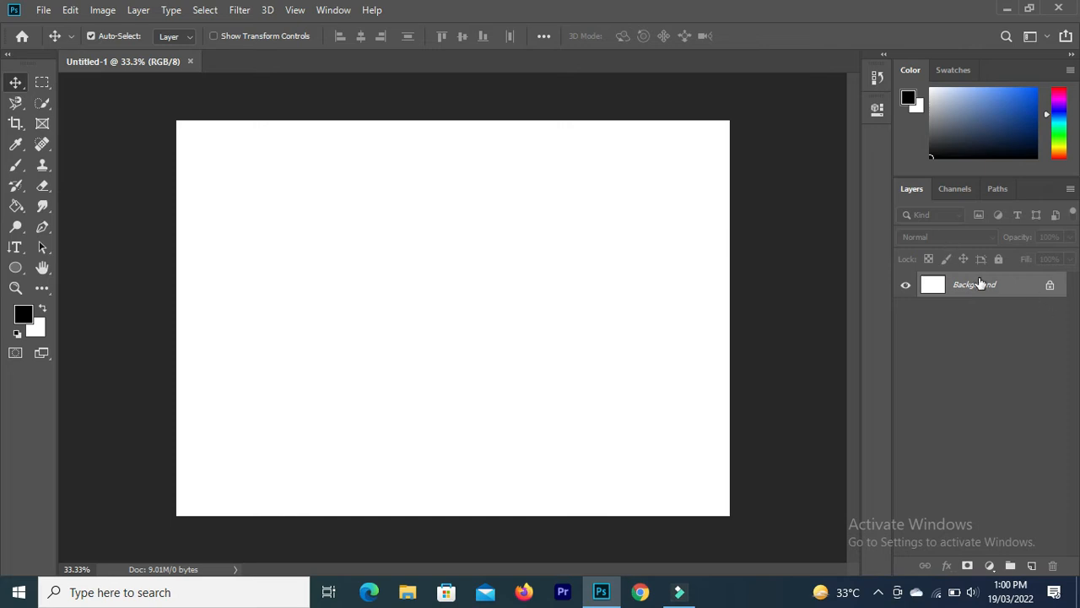
pyautogui.click(1051, 289)
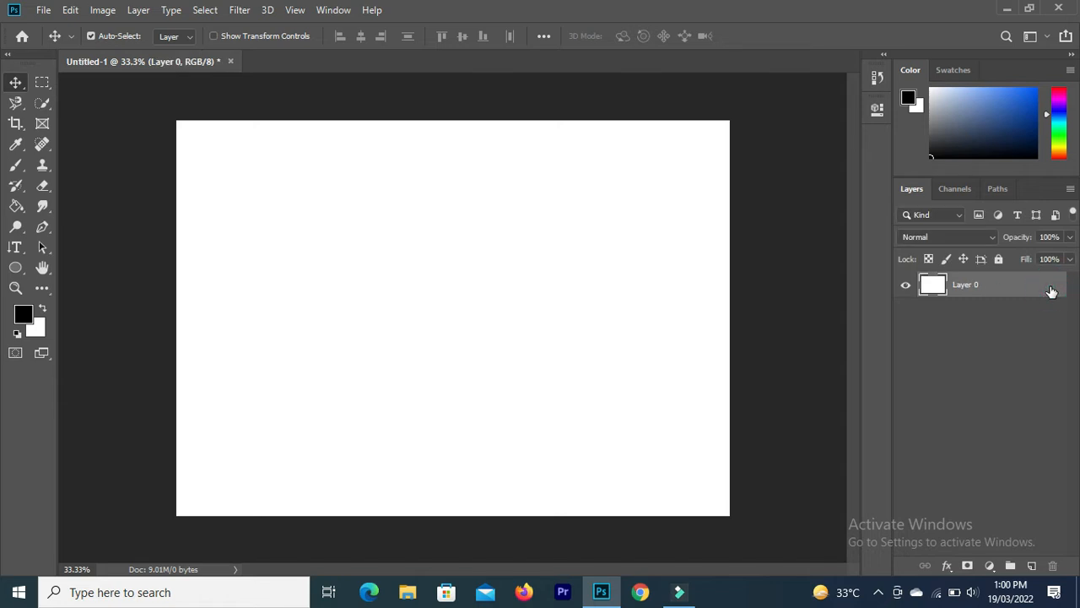
pyautogui.click(1051, 290)
pyautogui.click(998, 259)
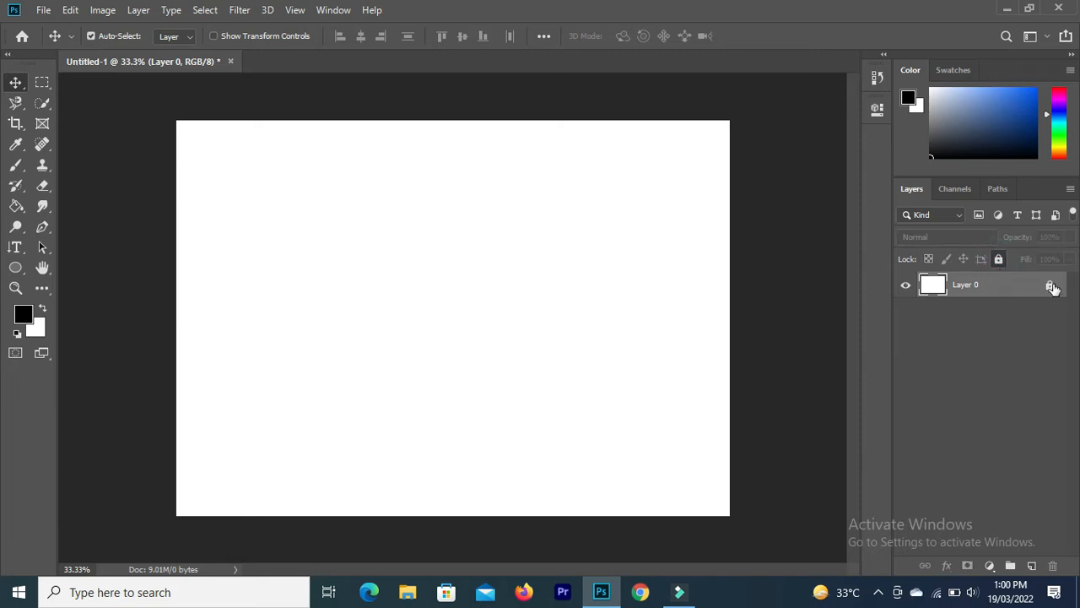
pyautogui.click(1051, 287)
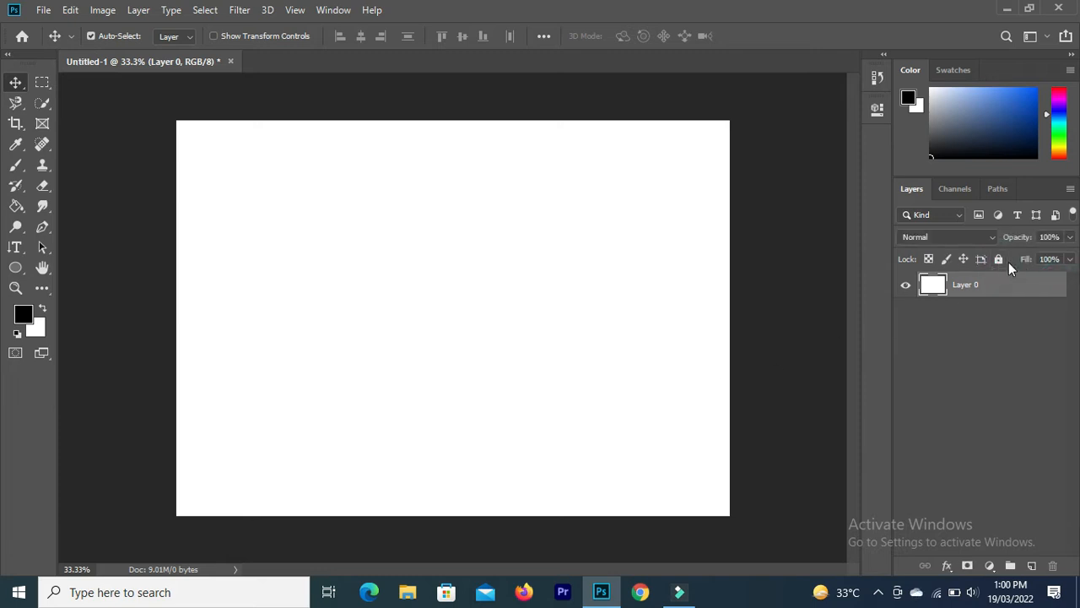
pyautogui.click(998, 259)
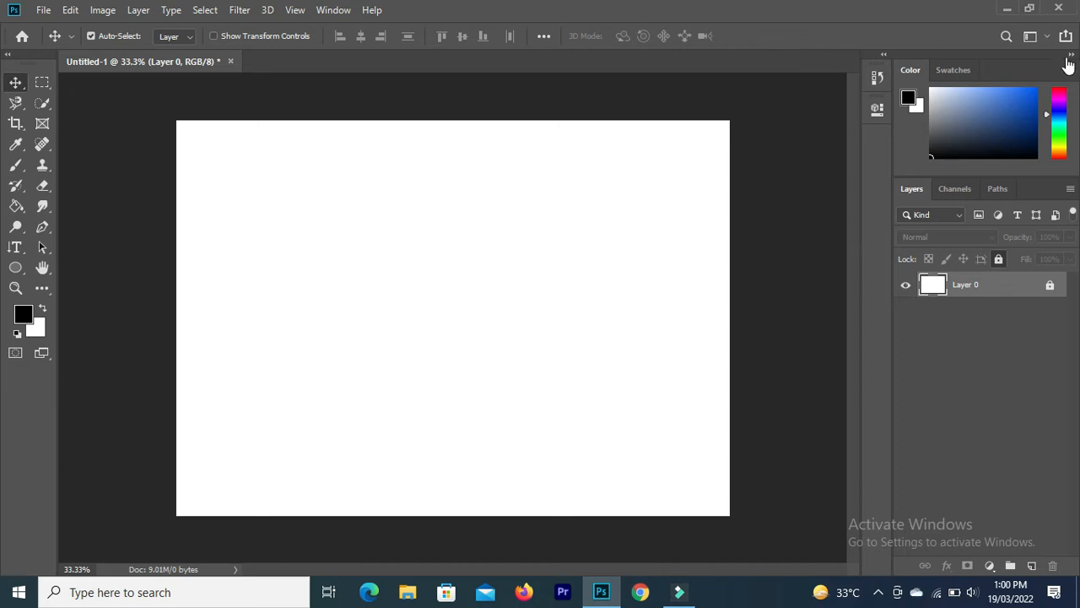
# Toggle the Layers panel off and on repeatedly, leaving it displayed.
pyautogui.press('F7')
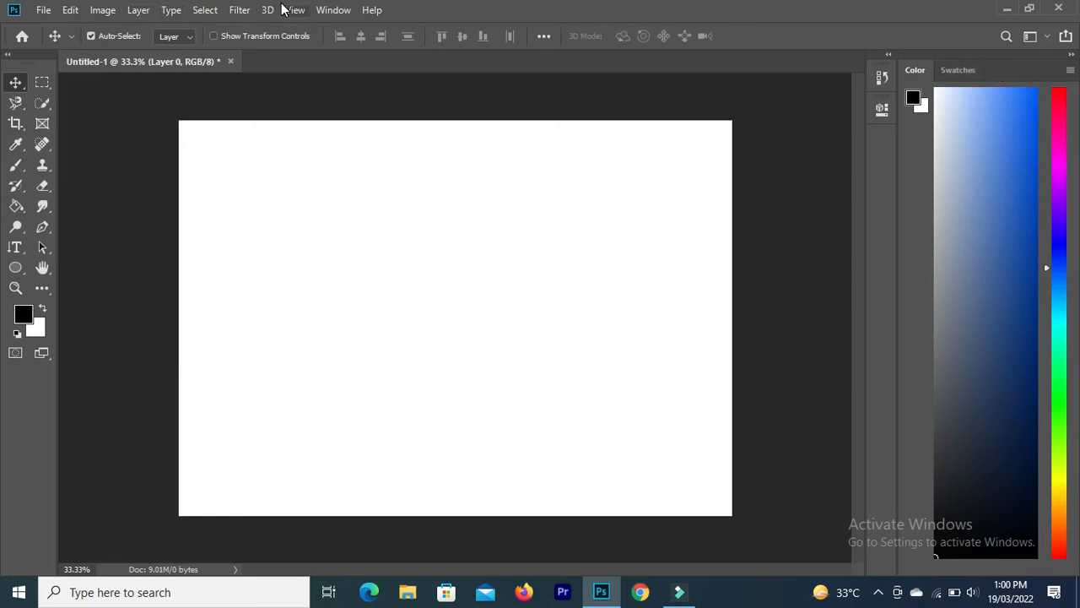
pyautogui.press('F7')
pyautogui.press('F7')
pyautogui.press('F7')
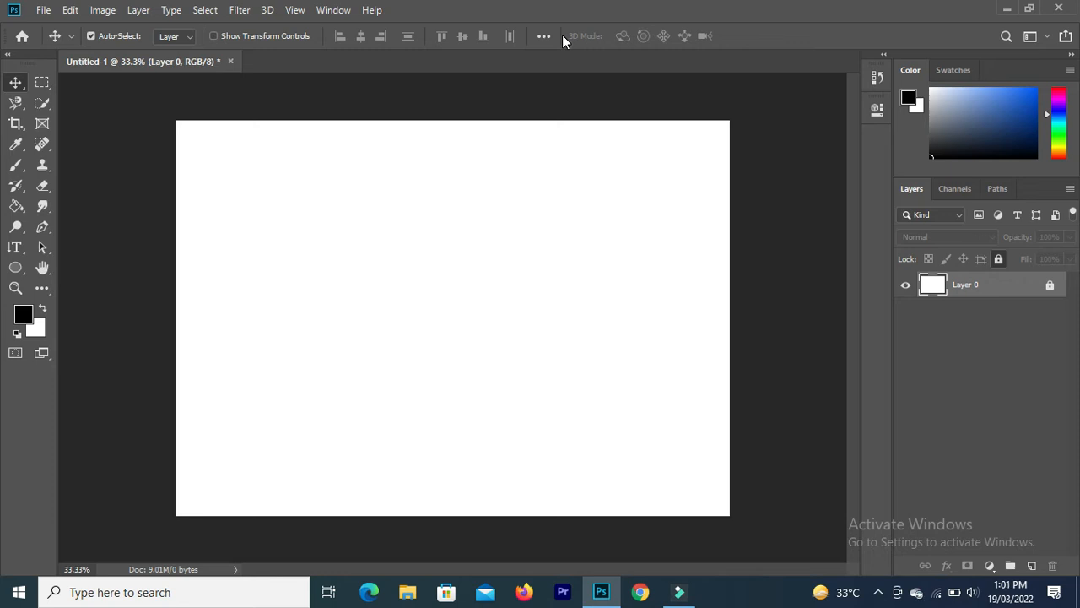
pyautogui.press('F7')
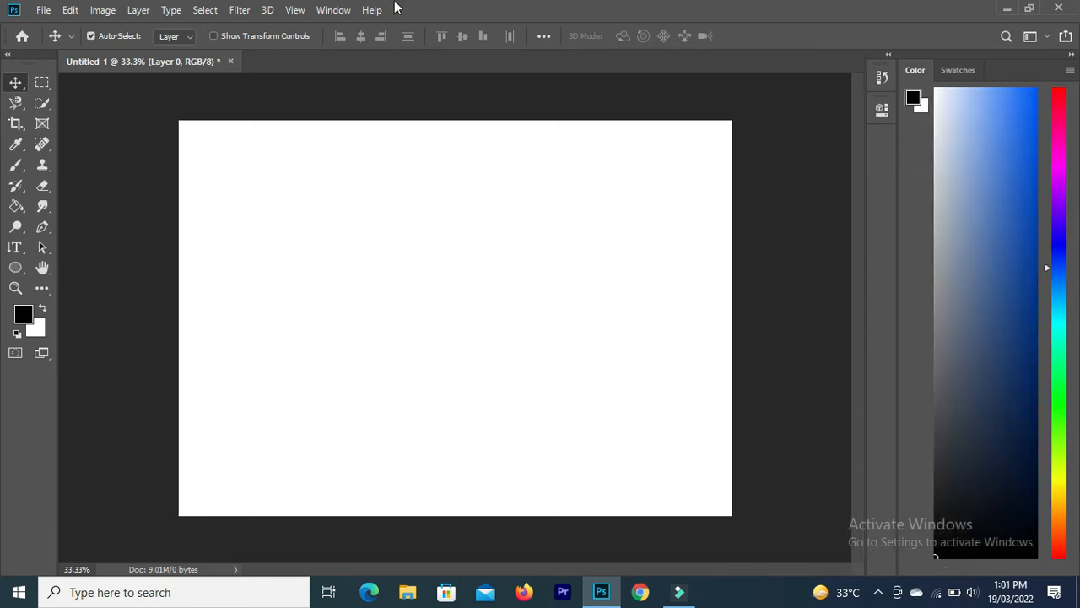
pyautogui.click(319, 12)
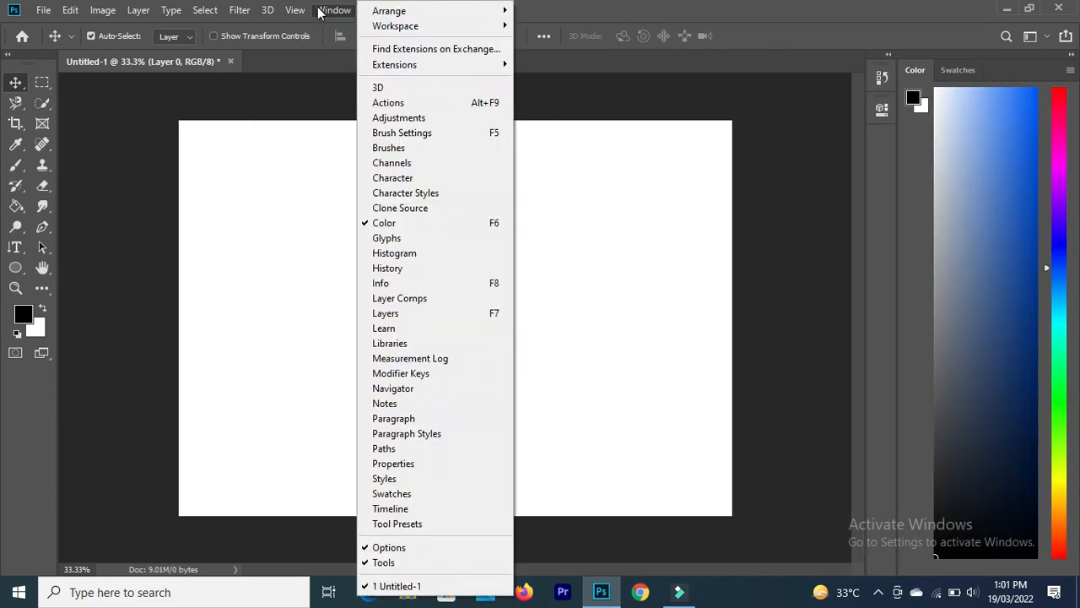
pyautogui.click(319, 12)
pyautogui.click(320, 10)
pyautogui.moveTo(470, 29)
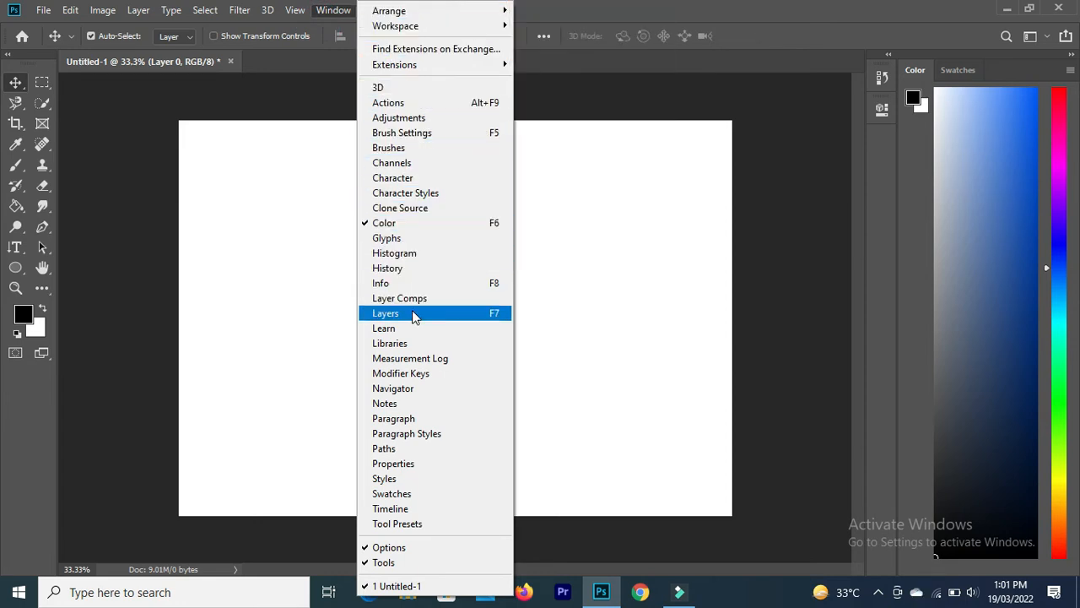
pyautogui.click(495, 313)
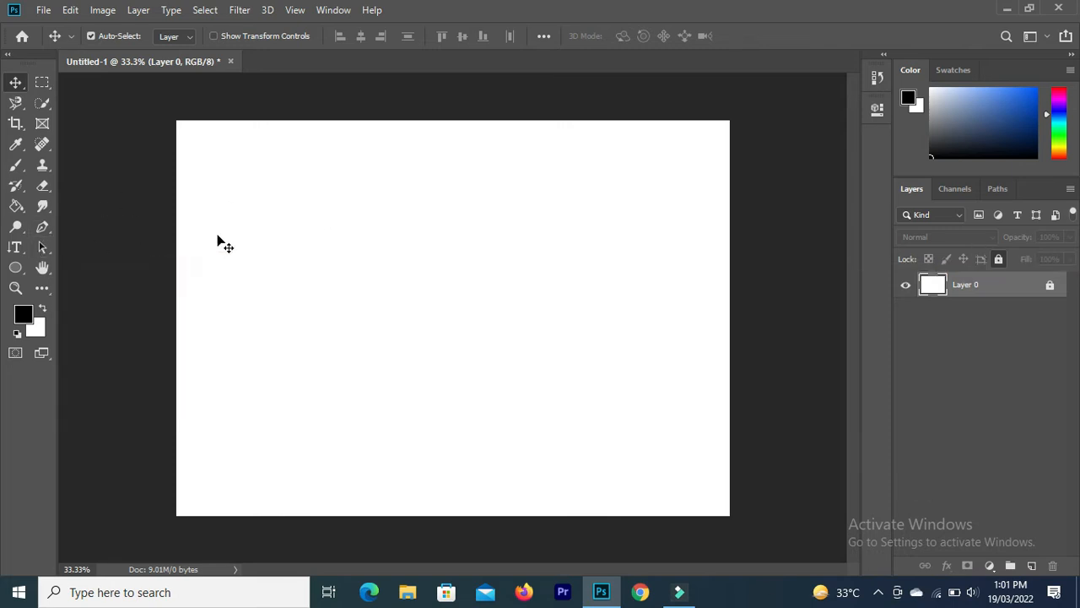
# Draw four separate black rectangles, three across the upper canvas and one below the third, the first about 435 by 330 px.
pyautogui.click(7, 268)
pyautogui.rightClick(8, 268)
pyautogui.click(84, 267)
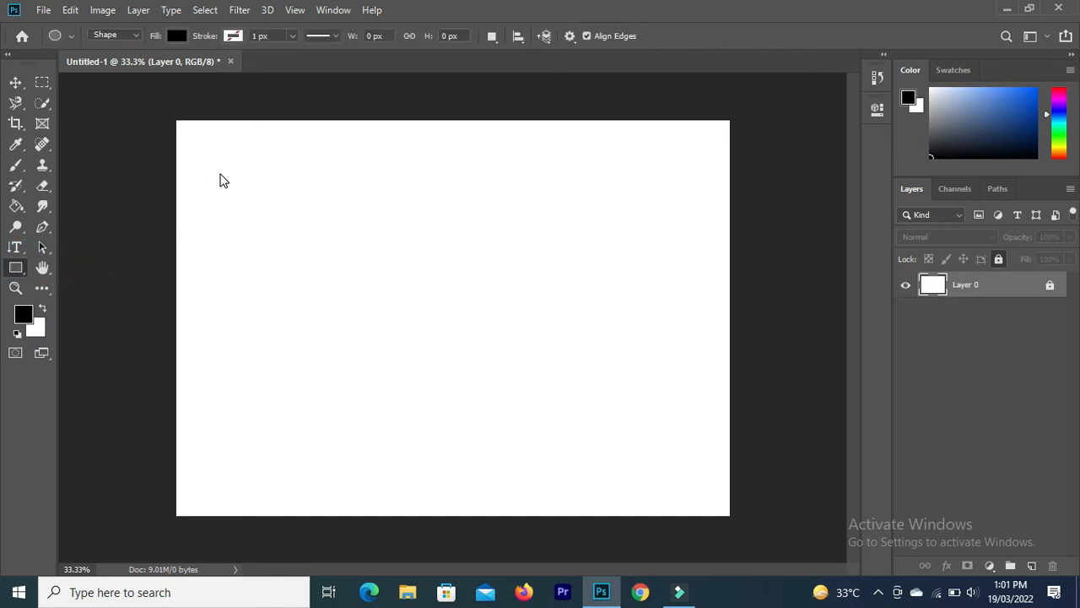
pyautogui.moveTo(205, 137)
pyautogui.mouseDown()
pyautogui.moveTo(225, 164)
pyautogui.moveTo(335, 217)
pyautogui.moveTo(320, 224)
pyautogui.mouseUp()
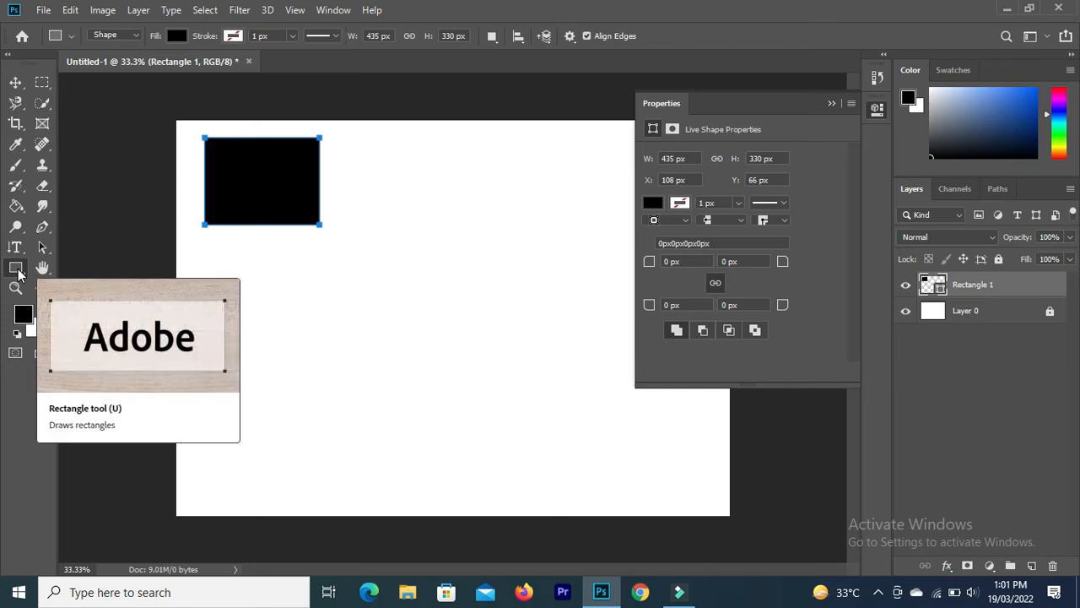
pyautogui.moveTo(324, 162); pyautogui.dragTo(467, 276)
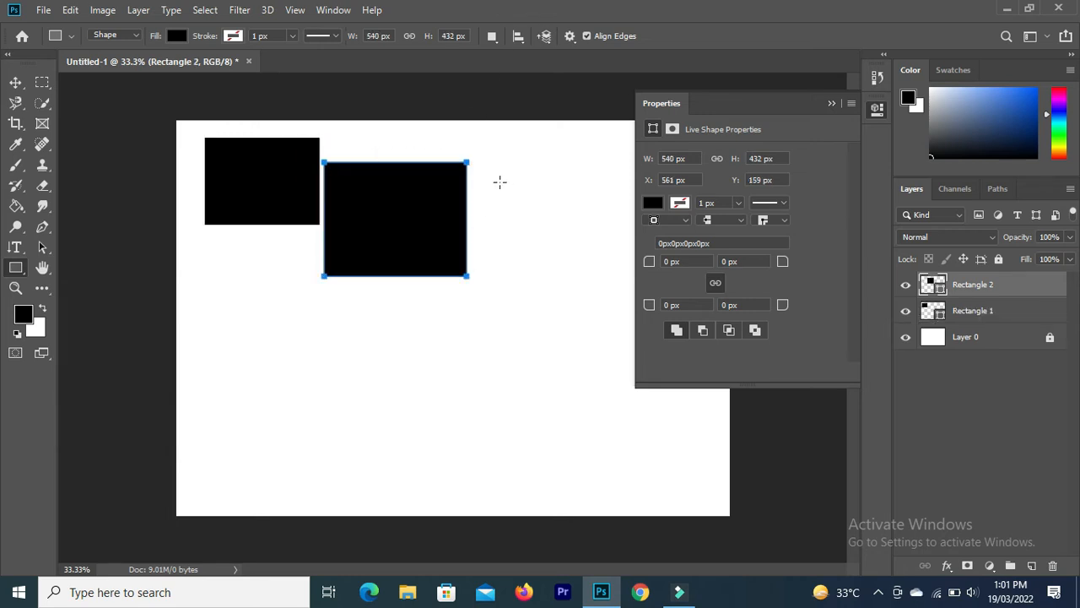
pyautogui.moveTo(498, 181); pyautogui.dragTo(609, 266)
pyautogui.moveTo(488, 305); pyautogui.dragTo(606, 397)
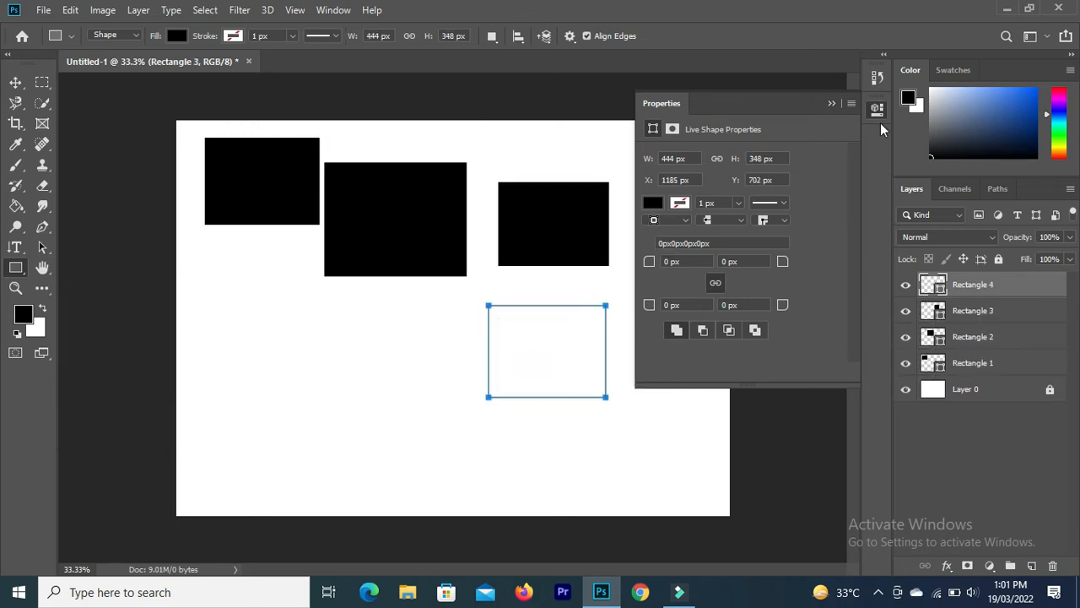
pyautogui.click(832, 103)
# Reposition the four rectangles individually with the Move tool, placing the first against the canvas's left edge and spacing the others apart.
pyautogui.click(14, 81)
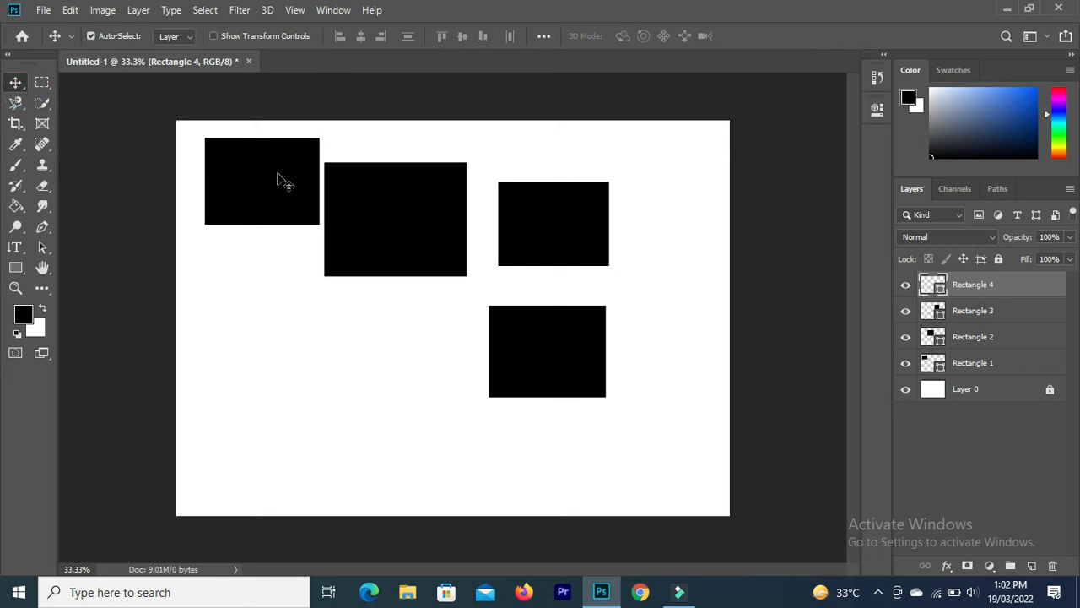
pyautogui.moveTo(260, 139); pyautogui.dragTo(251, 226)
pyautogui.moveTo(364, 207); pyautogui.dragTo(396, 237)
pyautogui.moveTo(565, 216); pyautogui.dragTo(614, 200)
pyautogui.moveTo(565, 336); pyautogui.dragTo(619, 327)
pyautogui.moveTo(464, 253); pyautogui.dragTo(463, 227)
pyautogui.moveTo(265, 231); pyautogui.dragTo(263, 215)
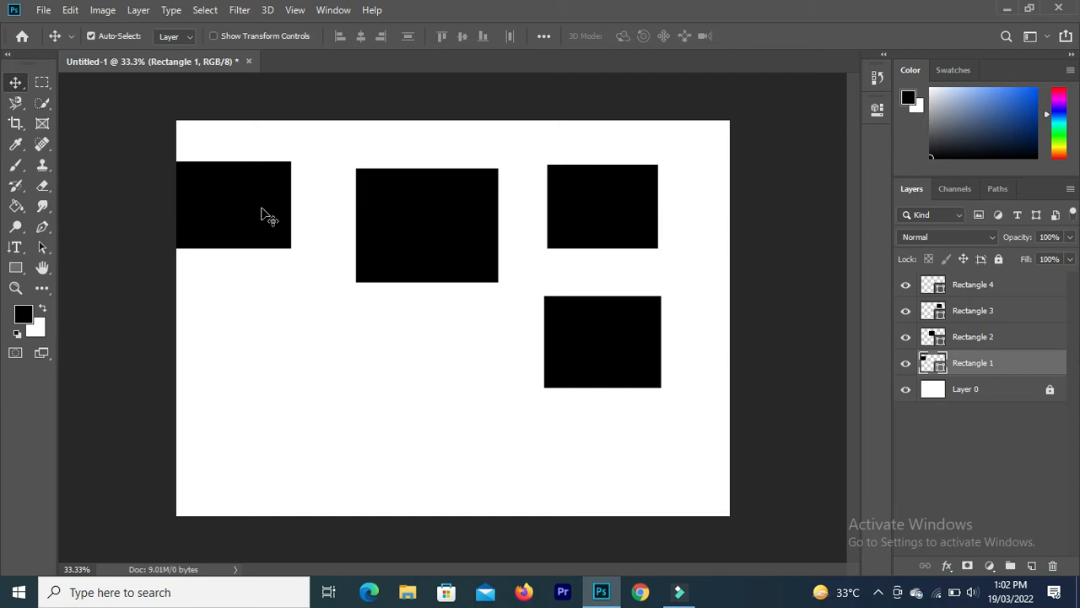
# Arrange the four rectangles as an overlapping staircase descending from the canvas's upper left to its lower middle.
pyautogui.moveTo(262, 214)
pyautogui.mouseDown()
pyautogui.moveTo(272, 208)
pyautogui.moveTo(263, 204)
pyautogui.mouseUp()
pyautogui.moveTo(381, 233); pyautogui.dragTo(293, 259)
pyautogui.moveTo(596, 210); pyautogui.dragTo(429, 322)
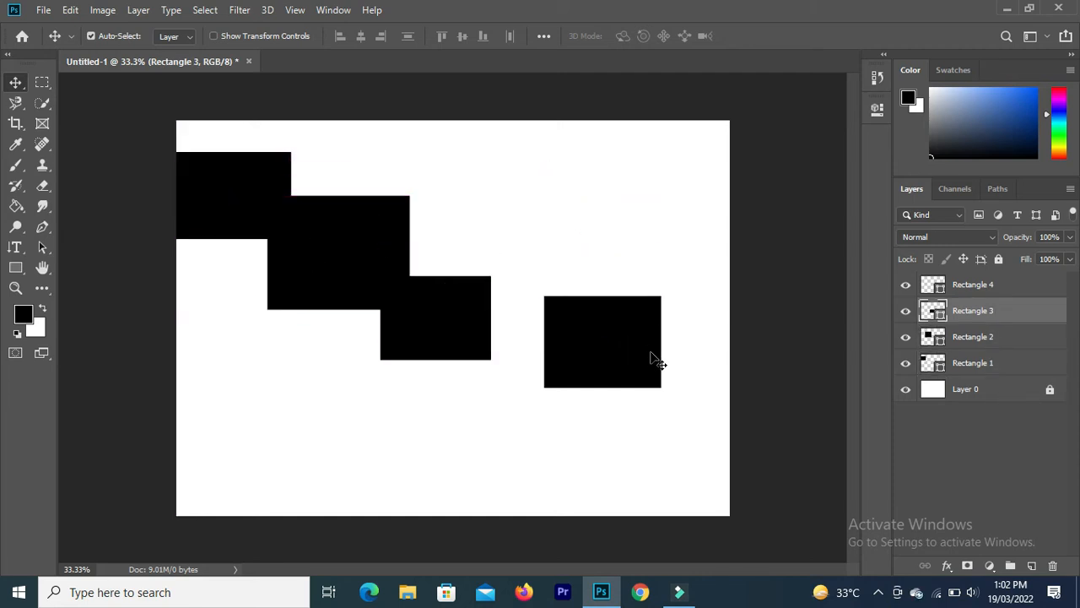
pyautogui.moveTo(654, 358); pyautogui.dragTo(553, 378)
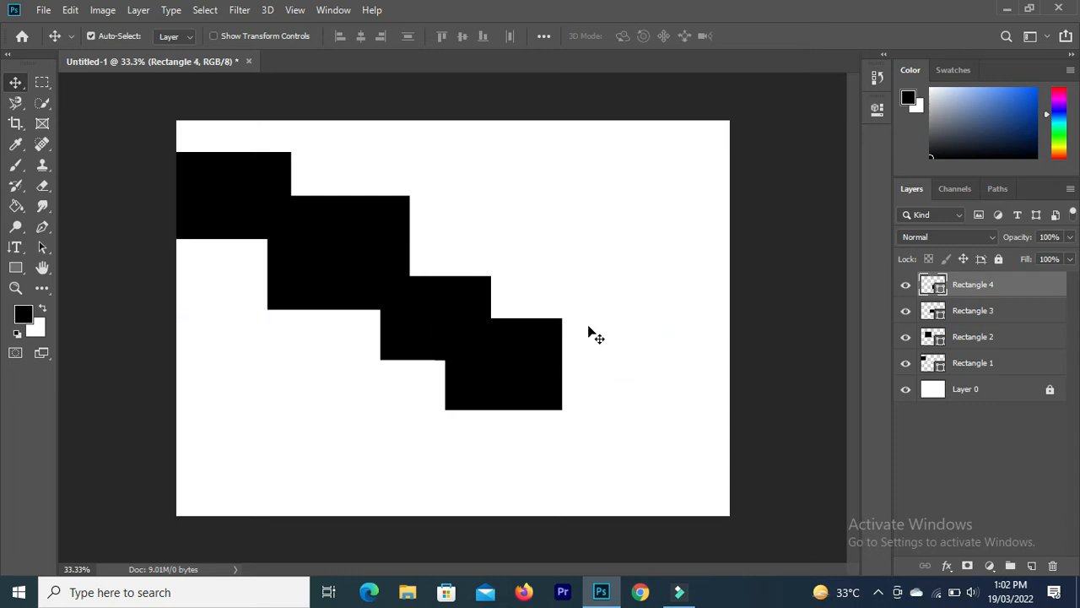
# Select the three lower rectangles together, pick each of the four individually, and shift the first one slightly upward.
pyautogui.click(474, 173)
pyautogui.moveTo(301, 126); pyautogui.dragTo(615, 499)
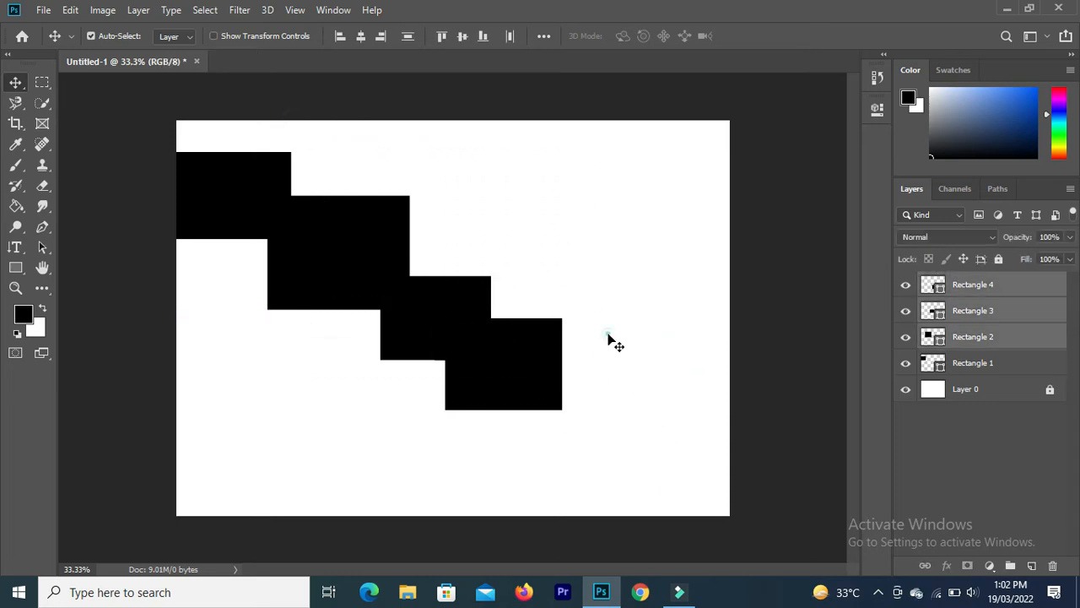
pyautogui.click(197, 175)
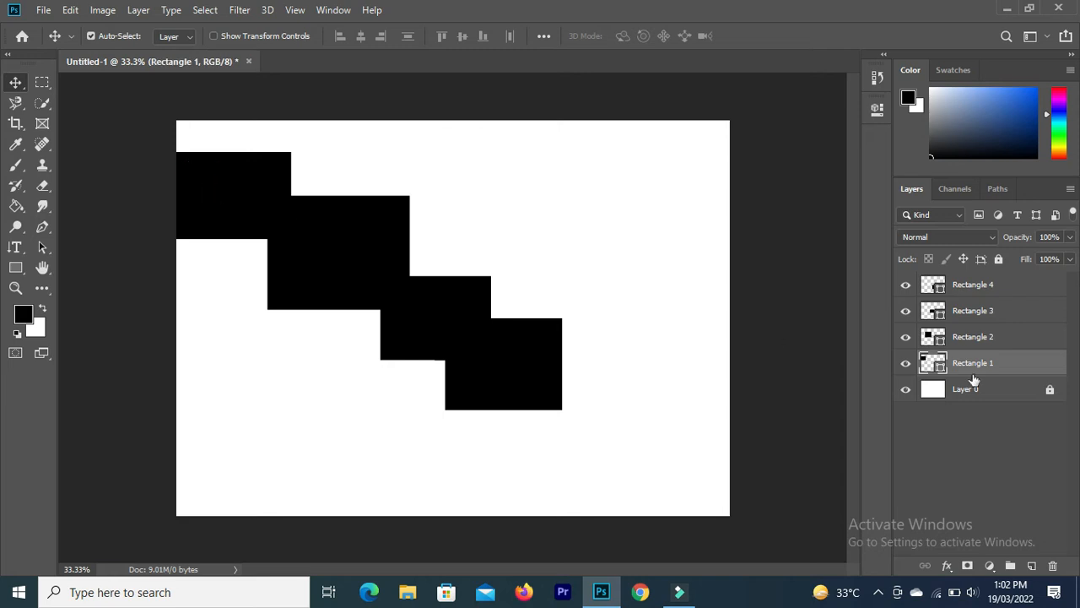
pyautogui.moveTo(221, 184); pyautogui.dragTo(316, 178)
pyautogui.moveTo(354, 234)
pyautogui.mouseDown()
pyautogui.moveTo(385, 239)
pyautogui.moveTo(361, 235)
pyautogui.mouseUp()
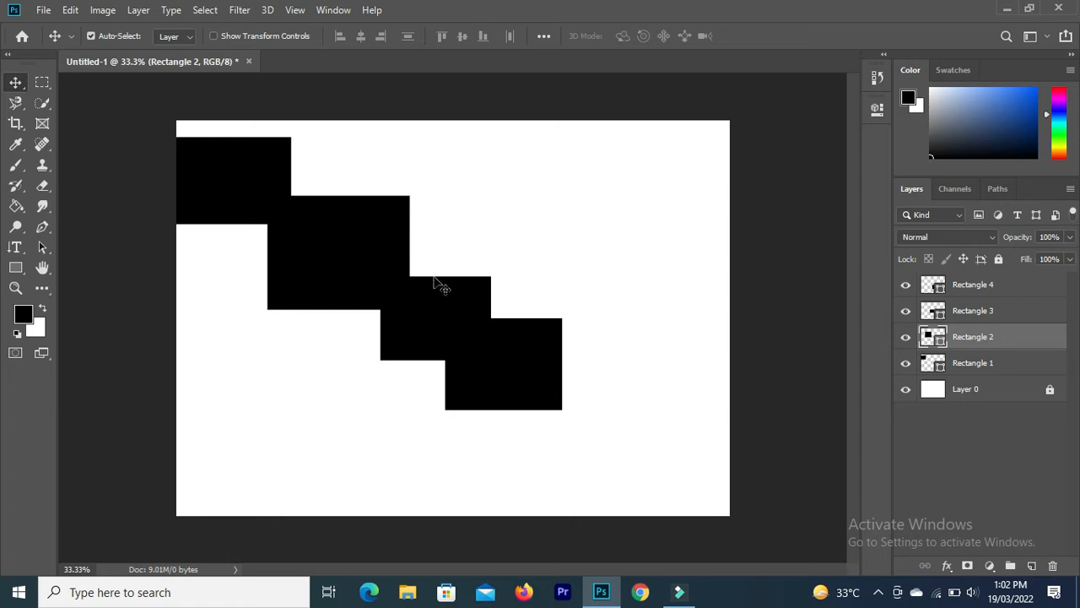
pyautogui.click(443, 314)
pyautogui.click(527, 361)
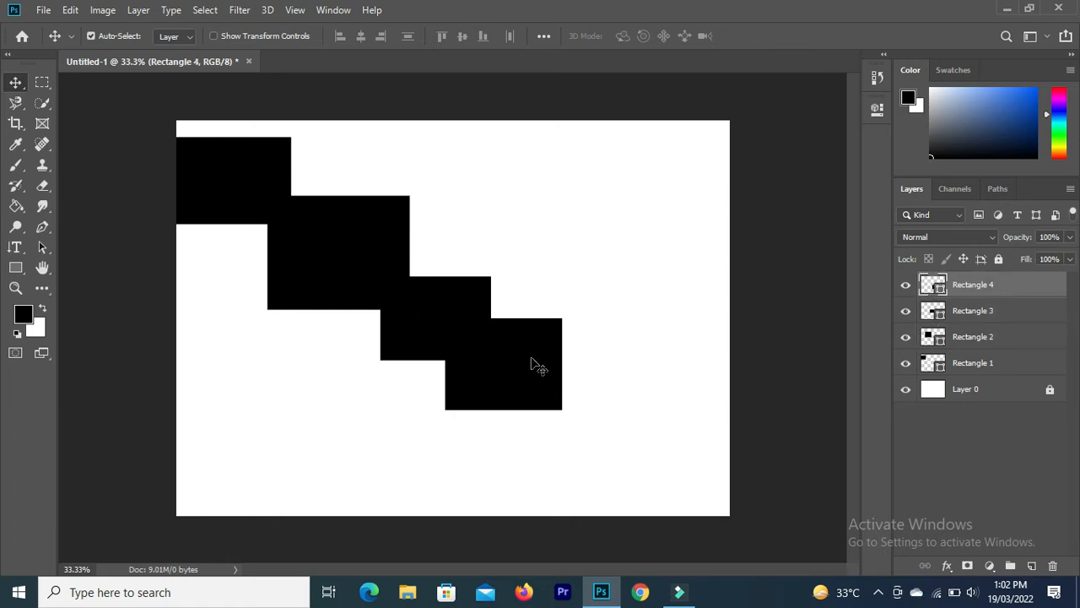
# Move the four rectangles into a roughly horizontal row across the upper part of the canvas.
pyautogui.moveTo(532, 363); pyautogui.dragTo(616, 206)
pyautogui.moveTo(424, 324); pyautogui.dragTo(458, 224)
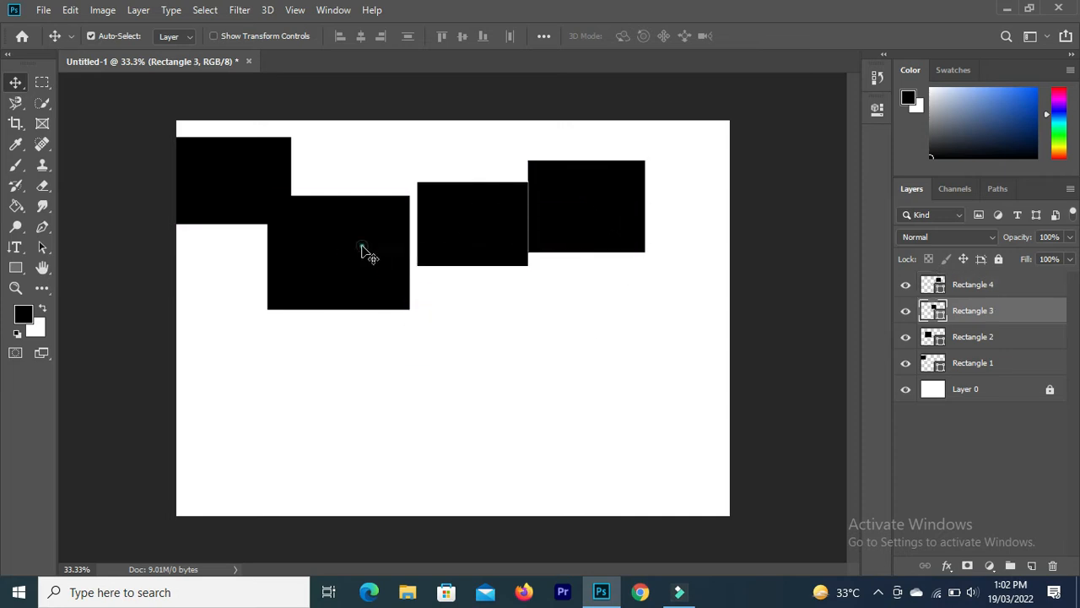
pyautogui.moveTo(283, 236); pyautogui.dragTo(326, 200)
pyautogui.moveTo(264, 189); pyautogui.dragTo(284, 226)
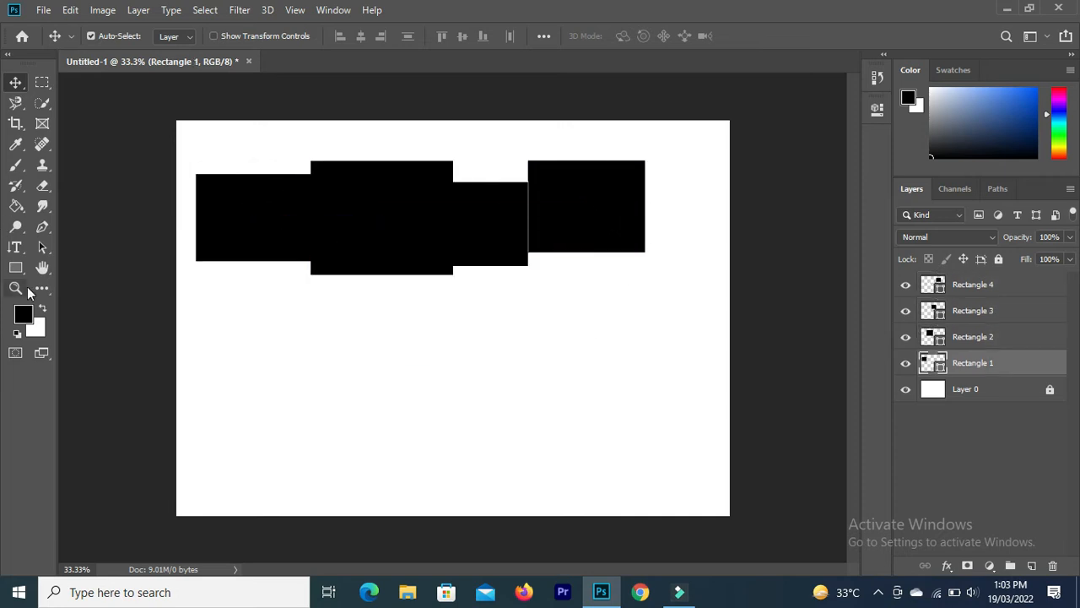
# Draw four slightly overlapping black ellipses in a row below the rectangles, from about 405 by 348 px to about 429 by 459 px.
pyautogui.click(16, 267)
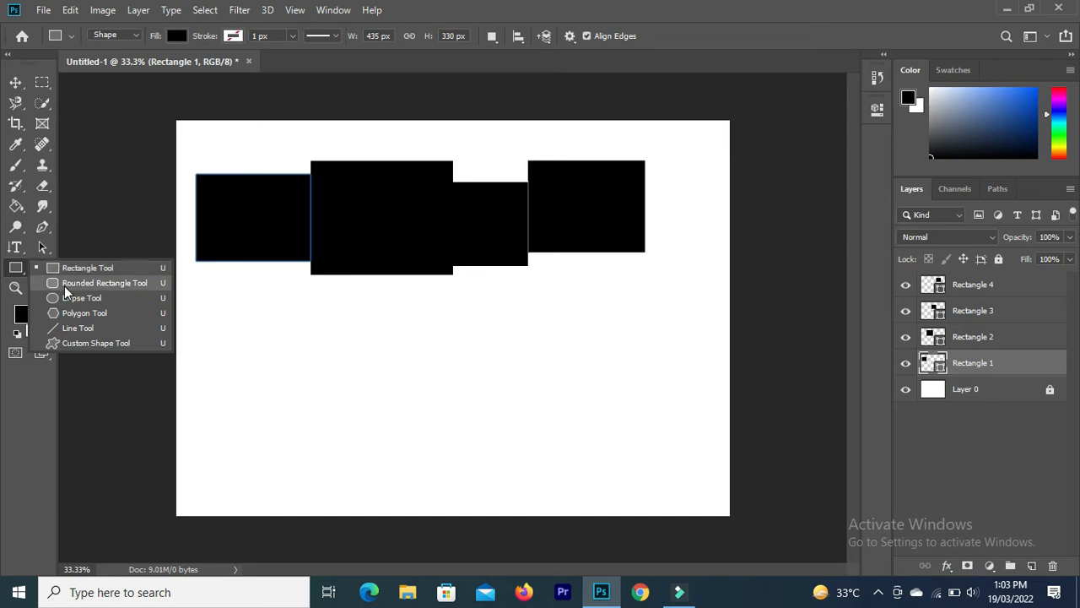
pyautogui.click(78, 300)
pyautogui.moveTo(205, 326); pyautogui.dragTo(312, 417)
pyautogui.moveTo(292, 328)
pyautogui.mouseDown()
pyautogui.moveTo(302, 349)
pyautogui.moveTo(428, 428)
pyautogui.mouseUp()
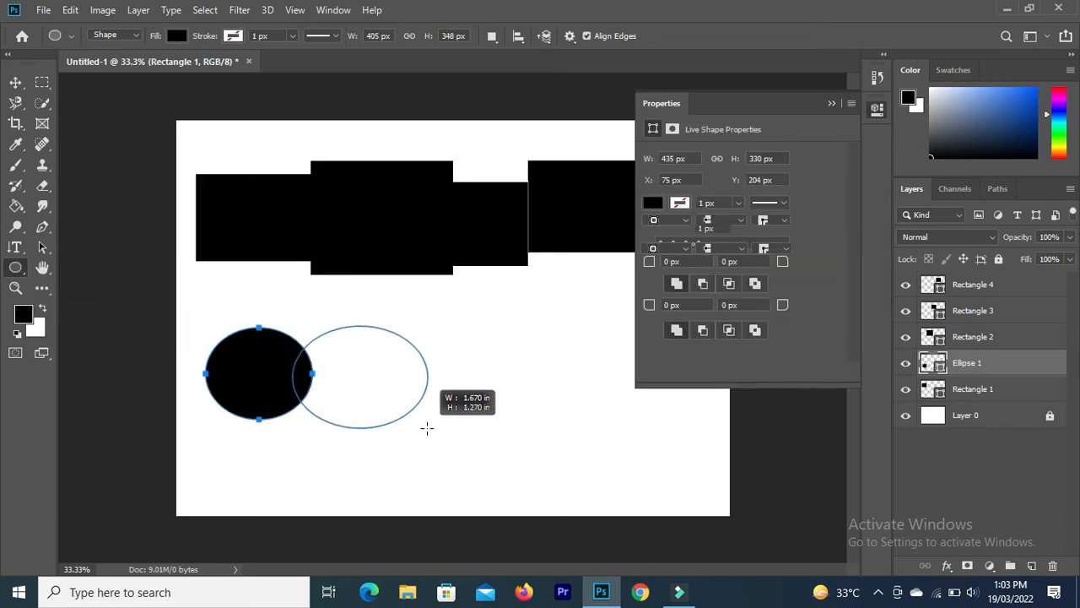
pyautogui.moveTo(419, 333)
pyautogui.mouseDown()
pyautogui.moveTo(491, 425)
pyautogui.moveTo(519, 437)
pyautogui.mouseUp()
pyautogui.moveTo(504, 323); pyautogui.dragTo(618, 444)
pyautogui.click(831, 103)
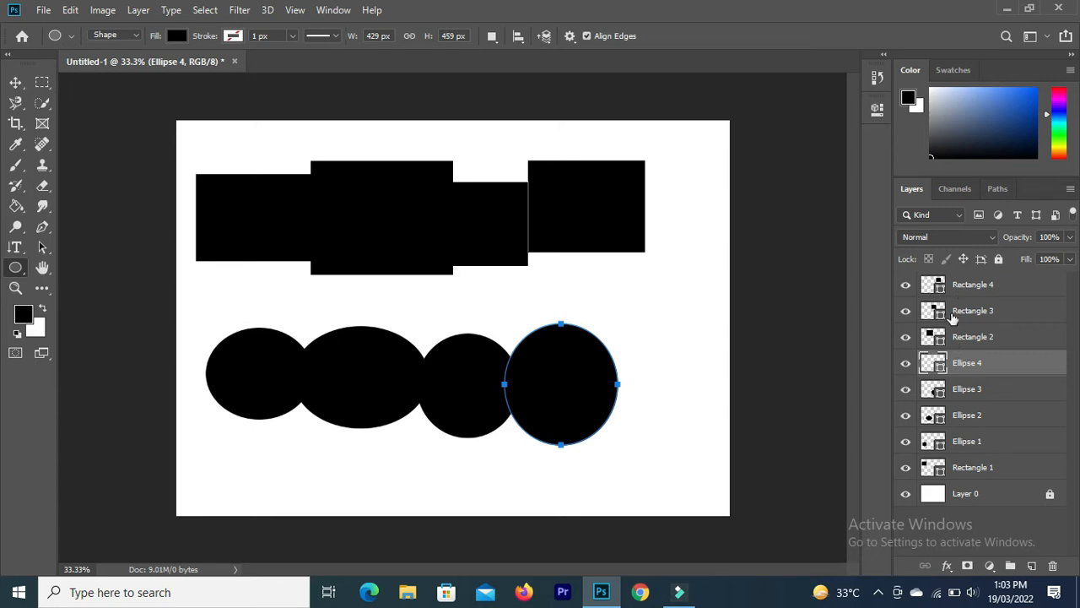
# Select the four rectangle layers together, drop Ellipse 4 from the selection, and deselect Rectangle 4.
pyautogui.keyDown('ctrl'); pyautogui.click(962, 290); pyautogui.keyUp('ctrl')
pyautogui.keyDown('ctrl'); pyautogui.click(964, 291); pyautogui.keyUp('ctrl')
pyautogui.keyDown('ctrl'); pyautogui.click(972, 309); pyautogui.keyUp('ctrl')
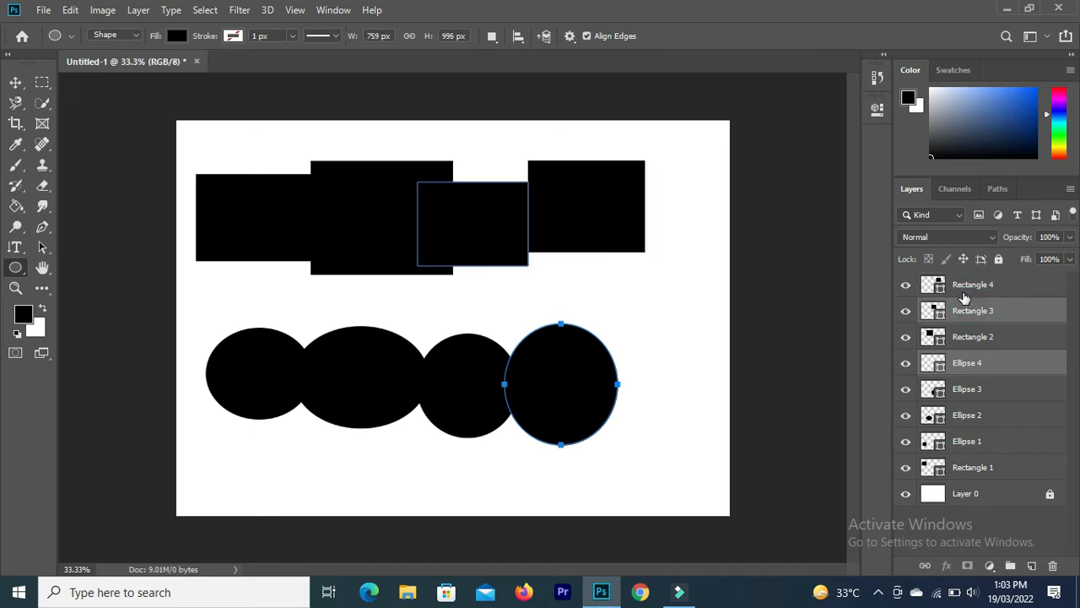
pyautogui.keyDown('ctrl'); pyautogui.click(965, 295); pyautogui.keyUp('ctrl')
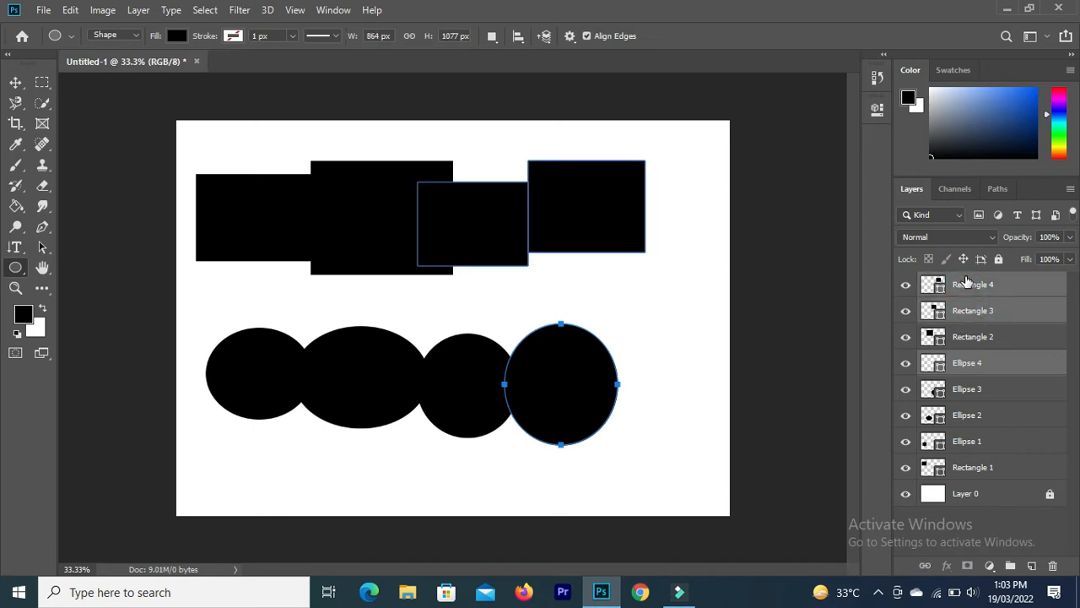
pyautogui.keyDown('ctrl'); pyautogui.click(981, 337); pyautogui.keyUp('ctrl')
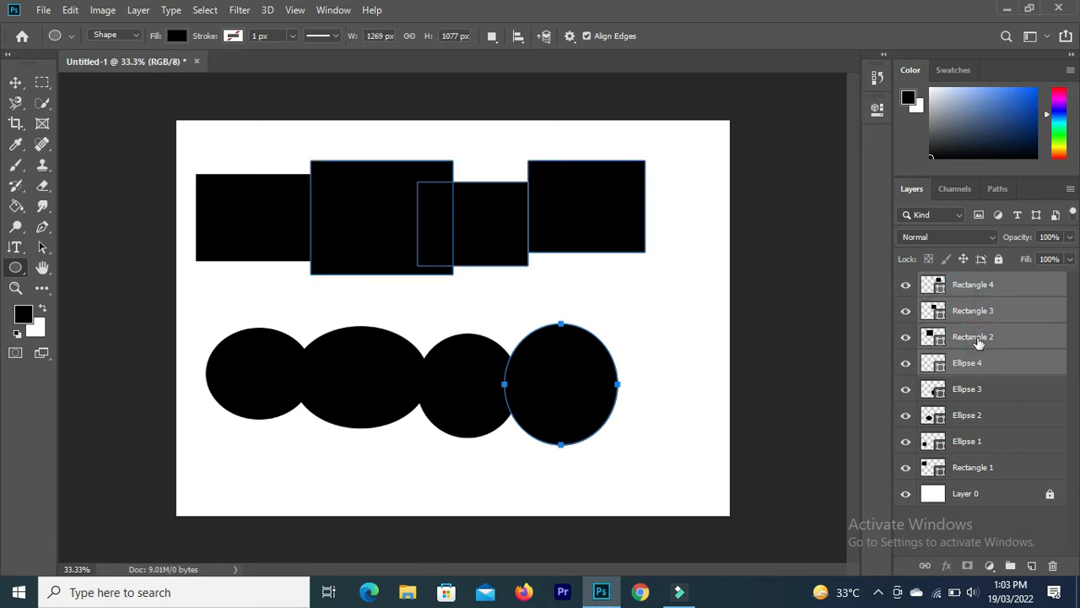
pyautogui.keyDown('ctrl'); pyautogui.click(977, 363); pyautogui.keyUp('ctrl')
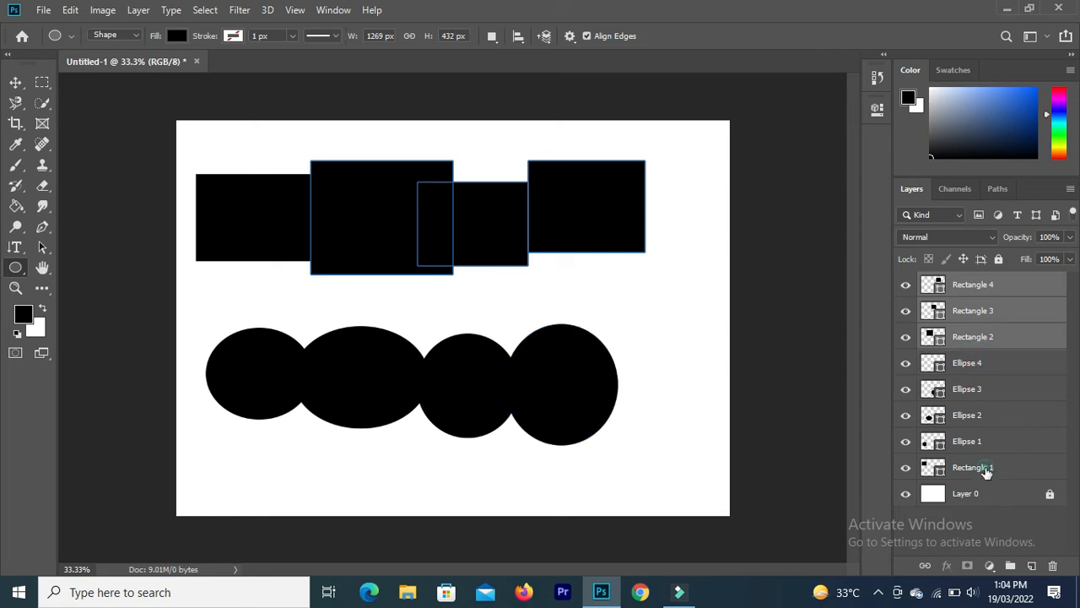
pyautogui.keyDown('ctrl'); pyautogui.click(1004, 470); pyautogui.keyUp('ctrl')
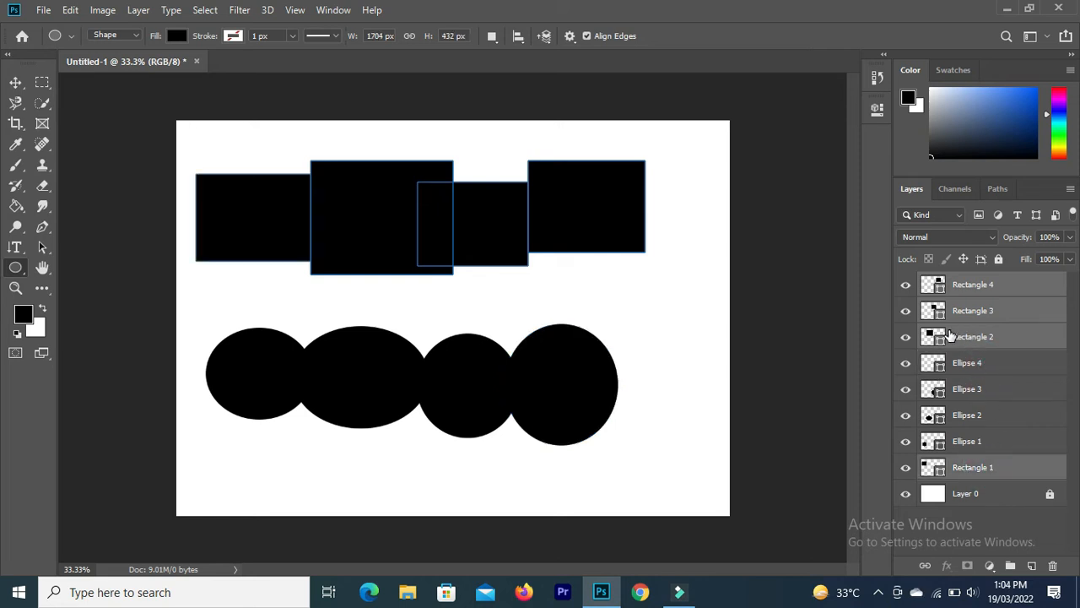
pyautogui.keyDown('ctrl'); pyautogui.click(970, 287); pyautogui.keyUp('ctrl')
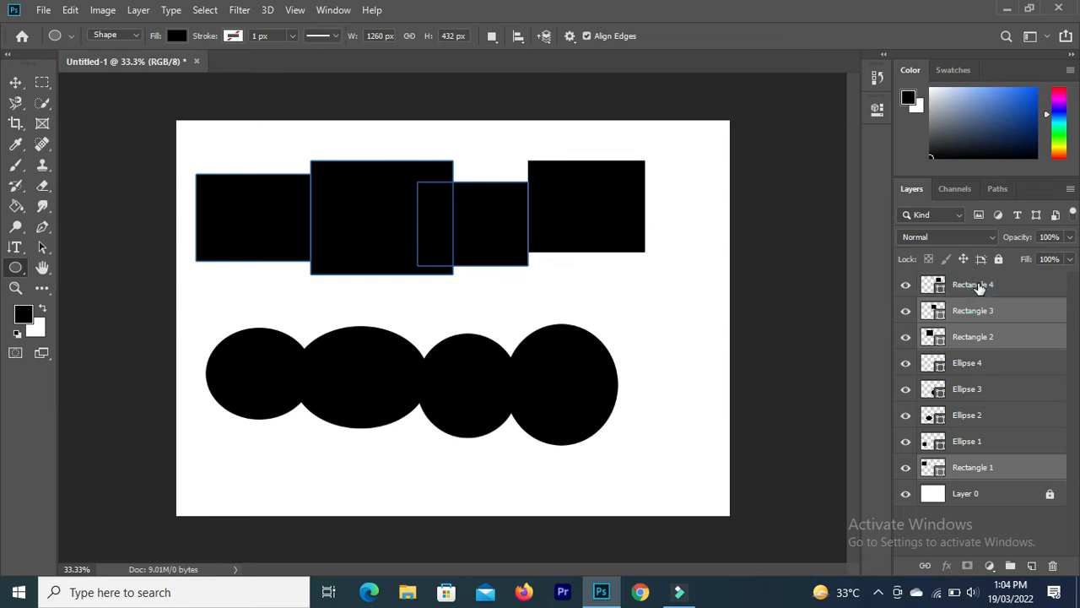
# Add Rectangle 4 to the selected rectangle layers, group all four, and briefly expand the new group to view its contents.
pyautogui.keyDown('ctrl'); pyautogui.click(977, 283); pyautogui.keyUp('ctrl')
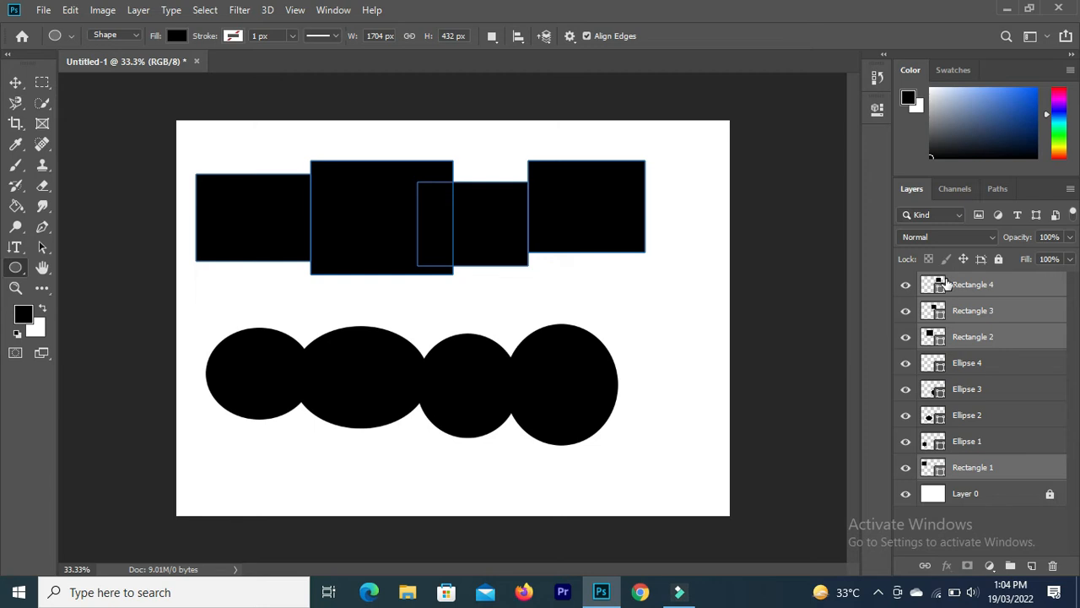
pyautogui.hotkey('ctrl', 'g')
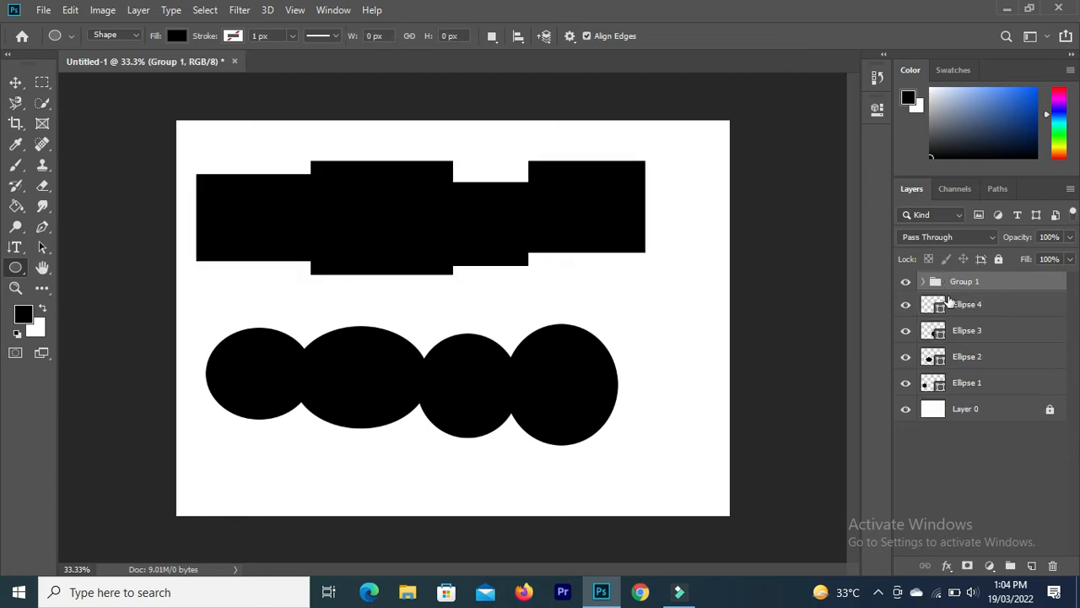
pyautogui.click(924, 282)
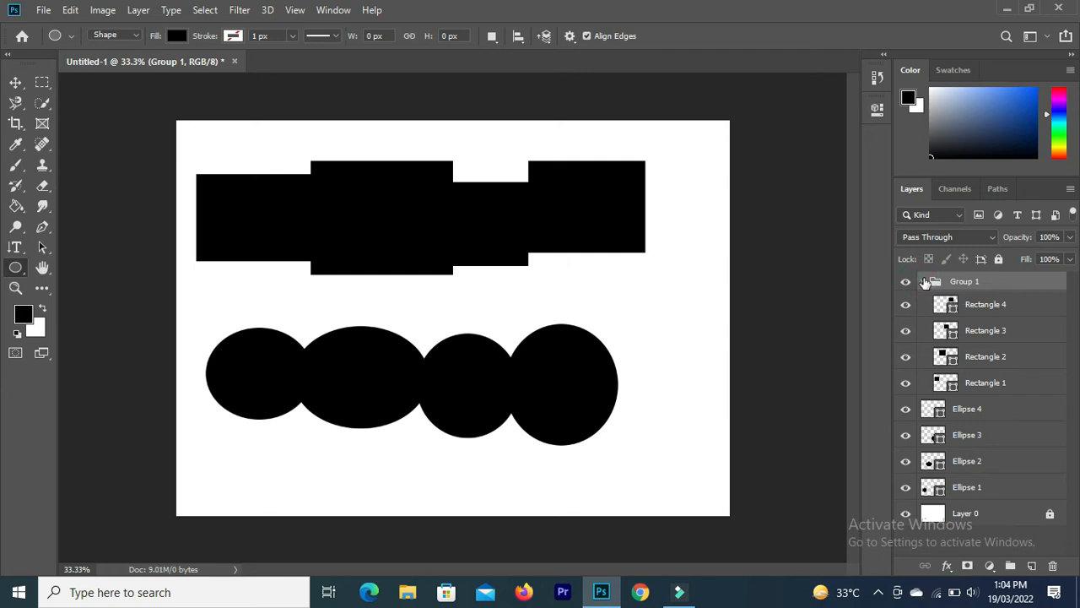
pyautogui.click(924, 281)
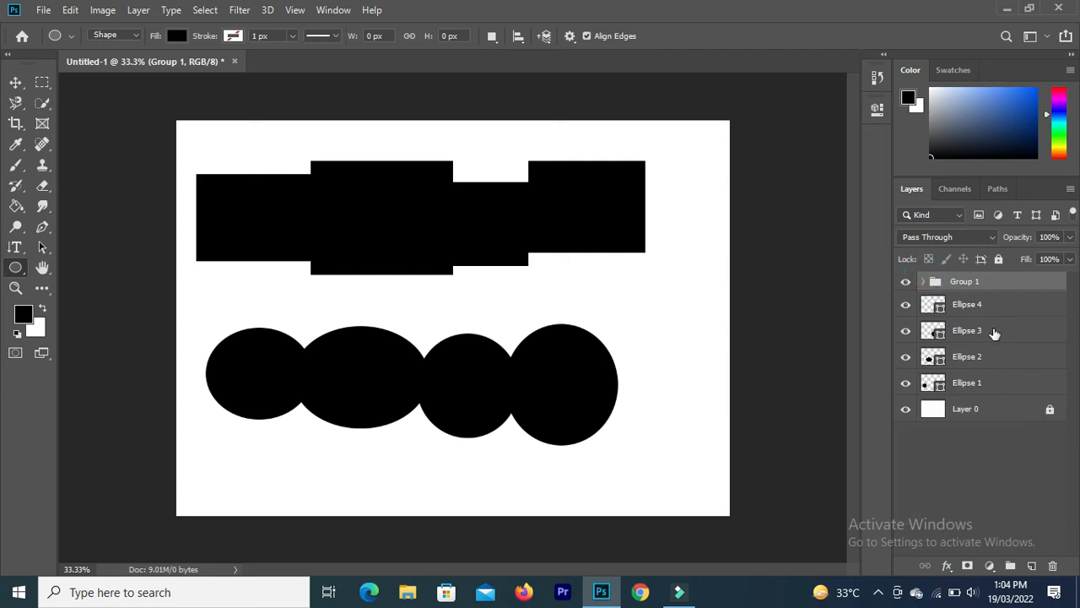
# Group the four ellipse layers, from Ellipse 4 to Ellipse 1, and briefly expand the new group to view its contents.
pyautogui.click(979, 305)
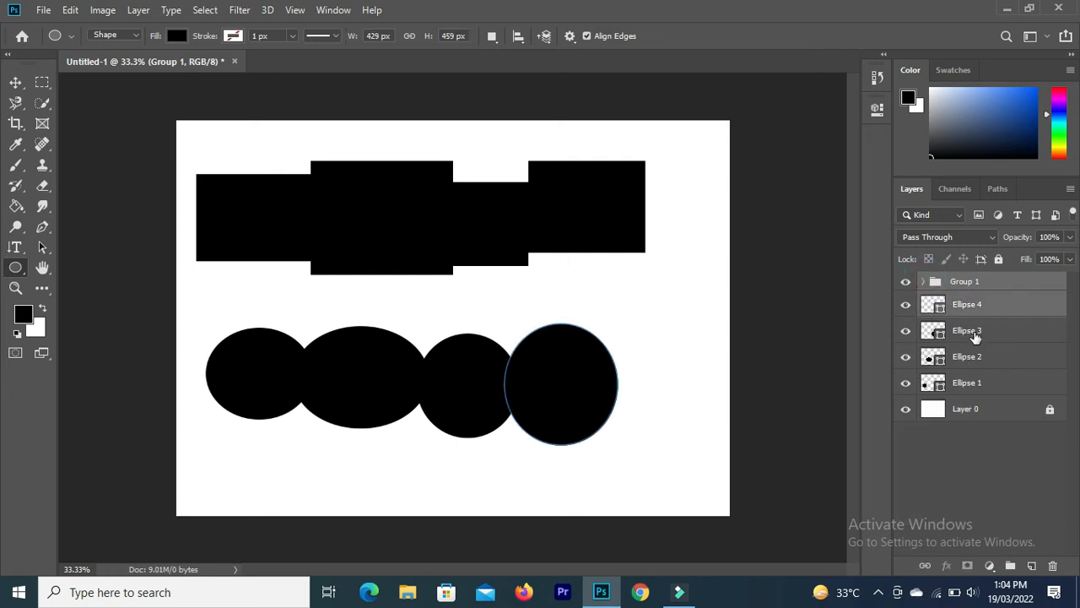
pyautogui.keyDown('shift'); pyautogui.click(982, 381); pyautogui.keyUp('shift')
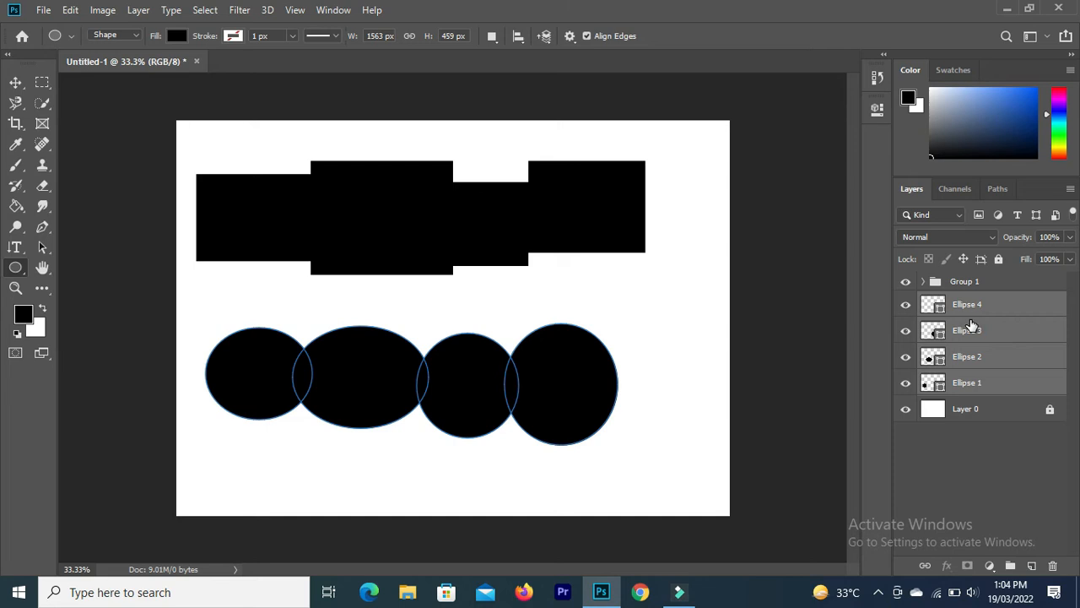
pyautogui.hotkey('ctrl', 'g')
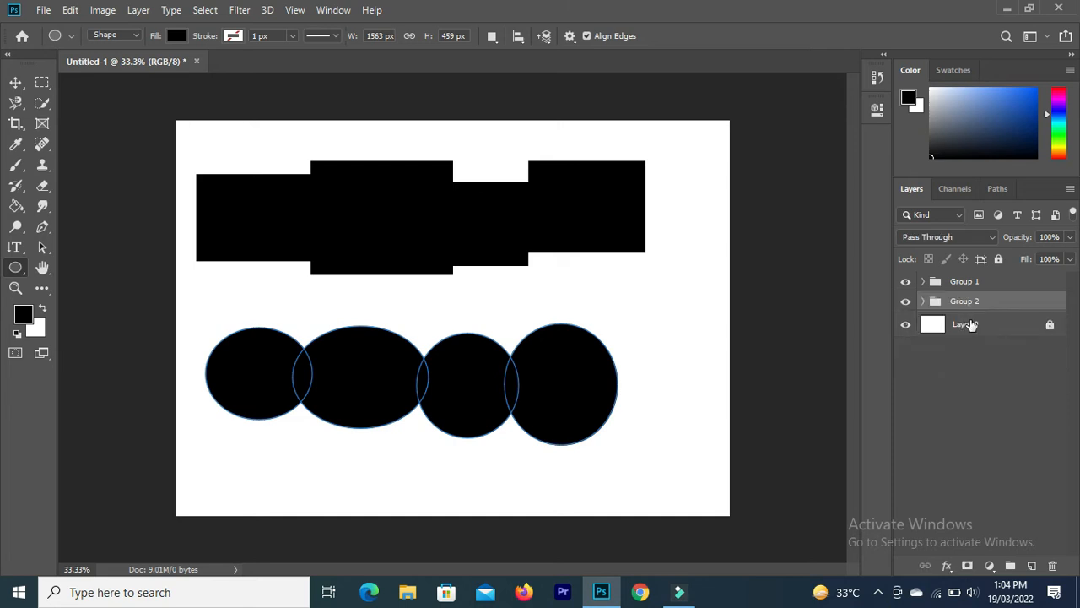
pyautogui.click(924, 300)
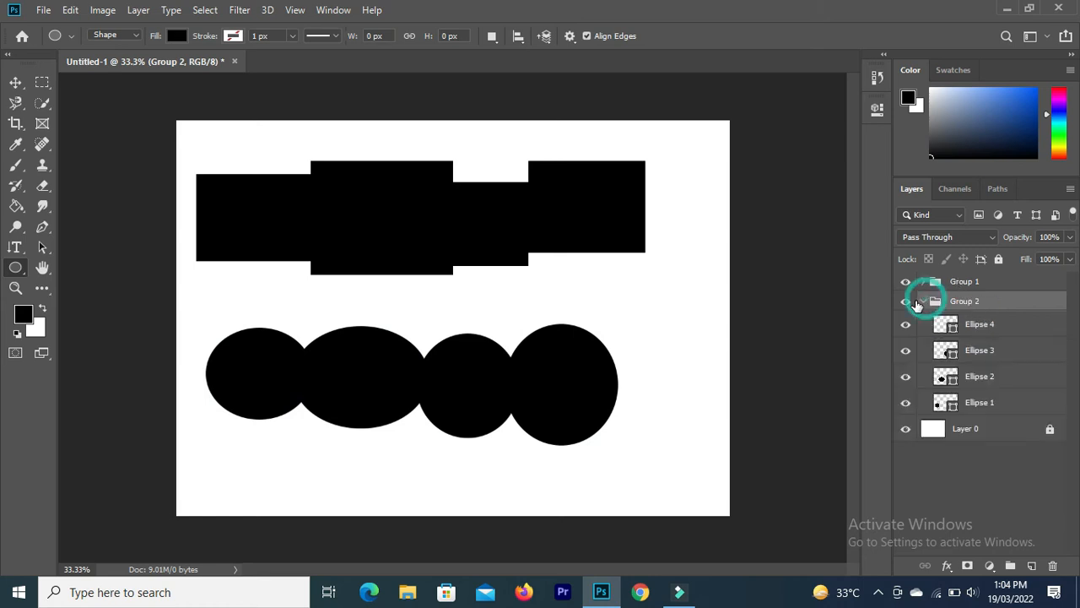
pyautogui.click(923, 299)
# Expand Group 1 and rename it as "rectangle".
pyautogui.click(922, 282)
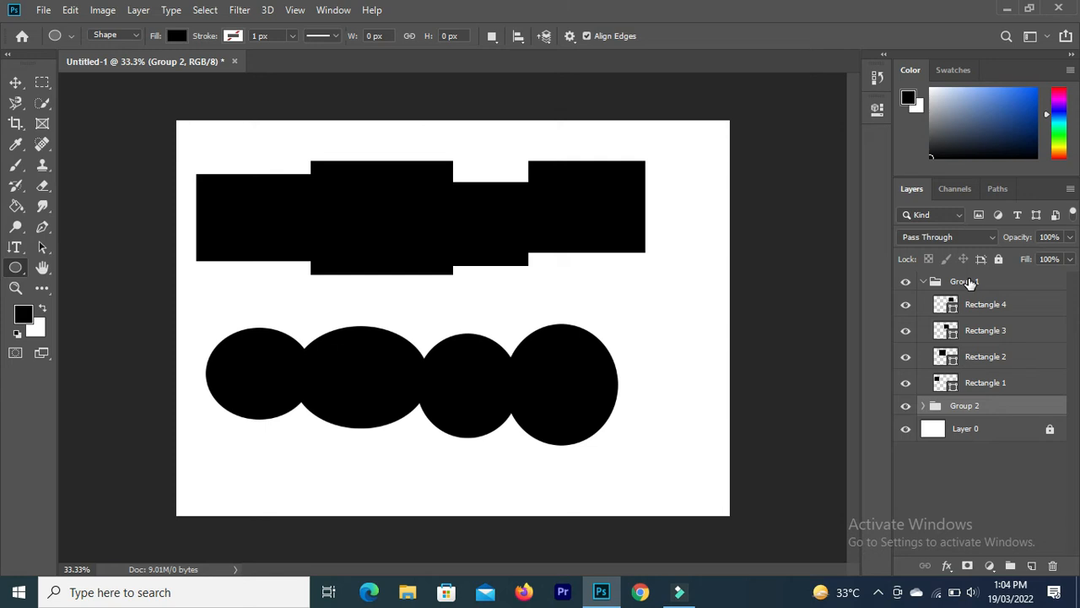
pyautogui.doubleClick(967, 281)
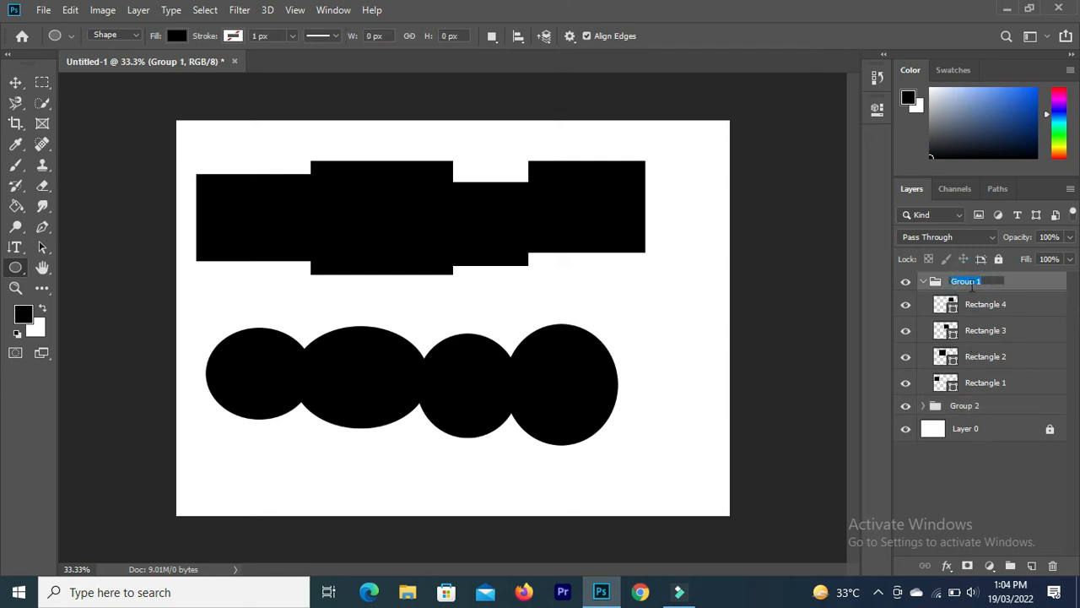
pyautogui.click(975, 469)
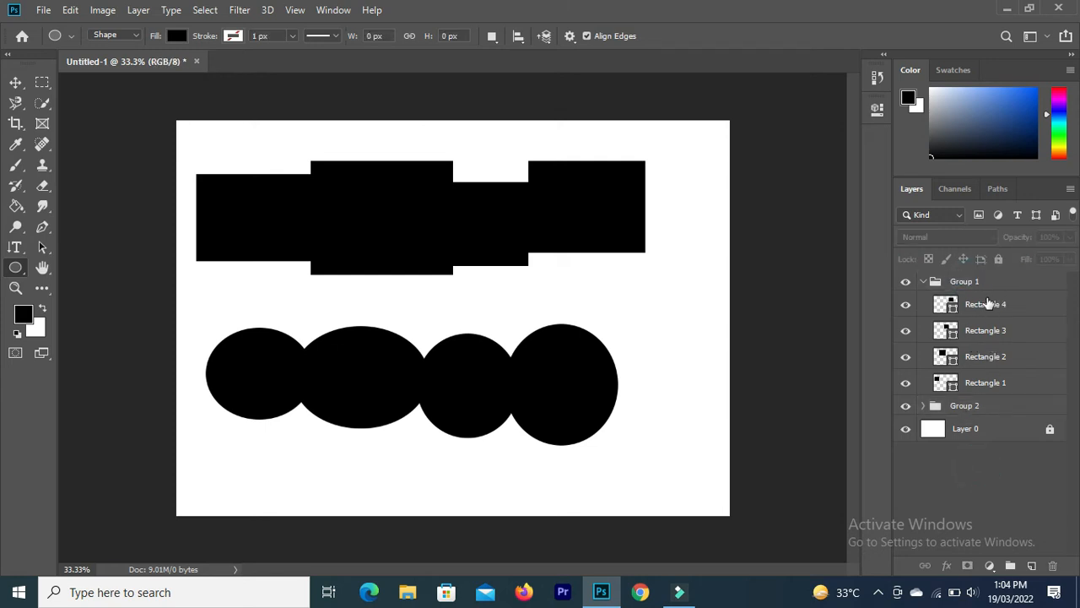
pyautogui.doubleClick(966, 283)
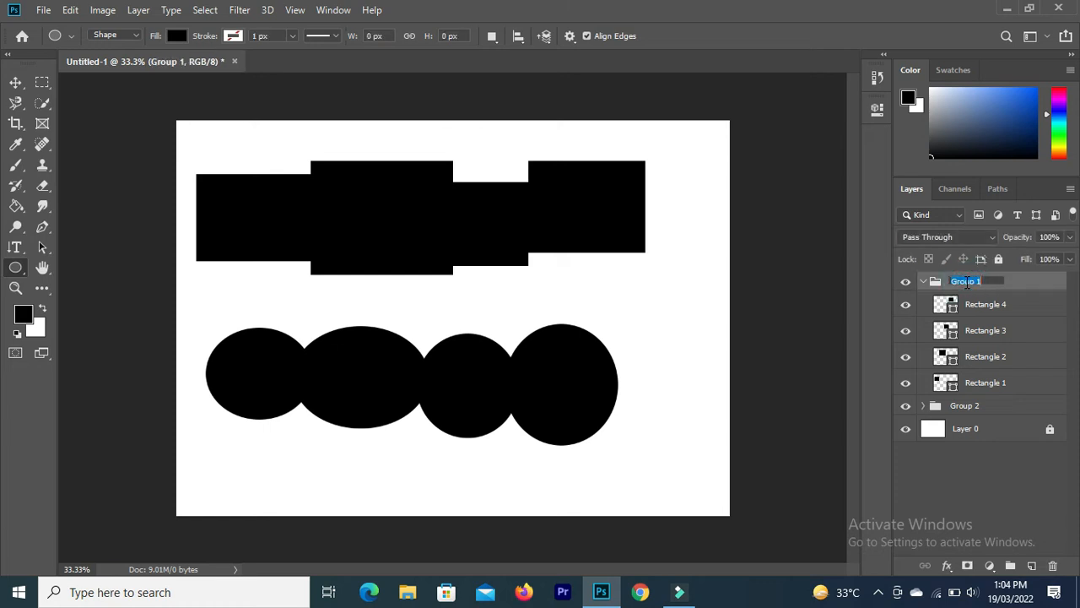
pyautogui.press('BackSpace')
pyautogui.write('rectangle')
pyautogui.press('Return')
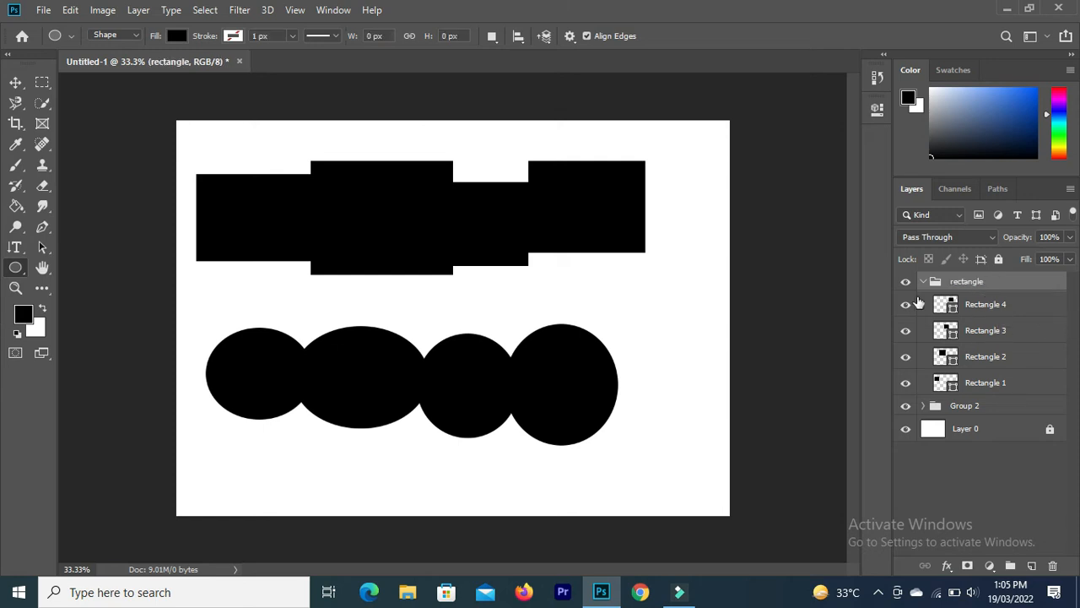
# Rename Group 2, which holds the ellipses, as "eclipse" and leave both groups collapsed.
pyautogui.click(923, 406)
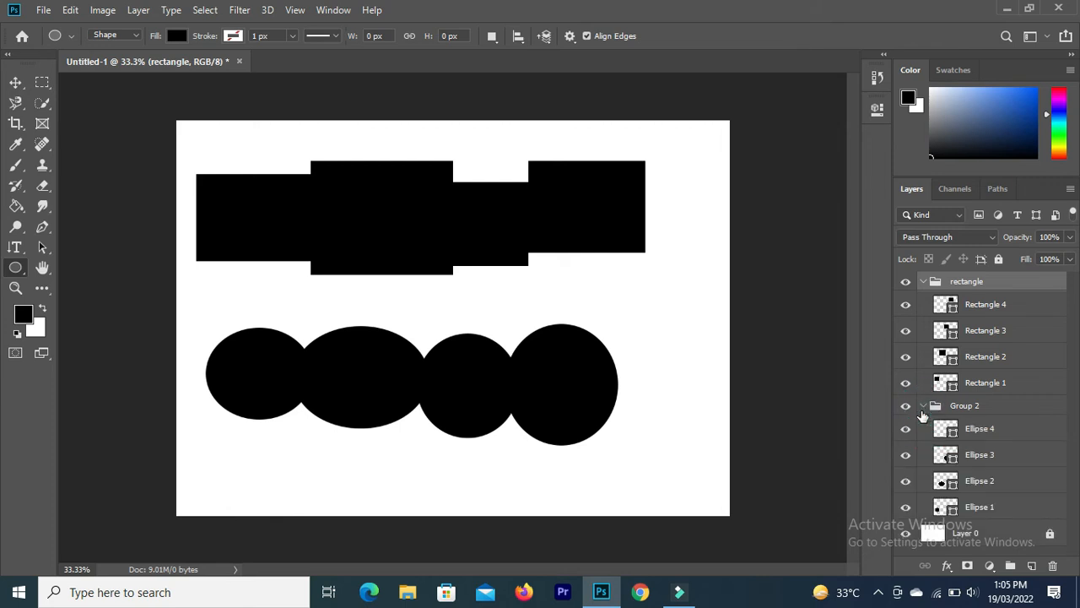
pyautogui.click(923, 281)
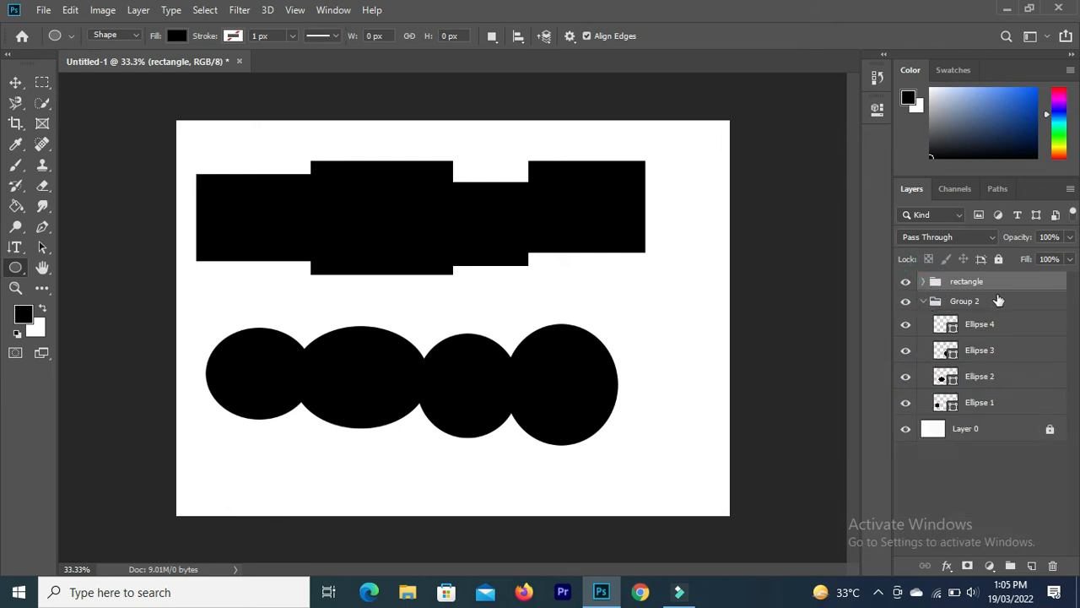
pyautogui.doubleClick(964, 302)
pyautogui.press('BackSpace')
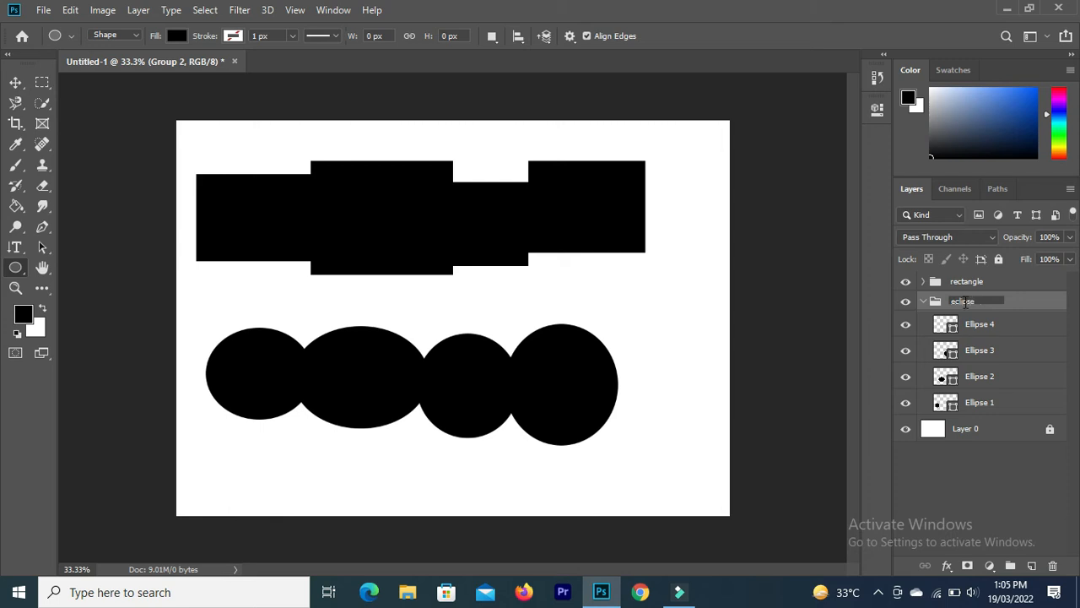
pyautogui.write('eclipse')
pyautogui.press('Return')
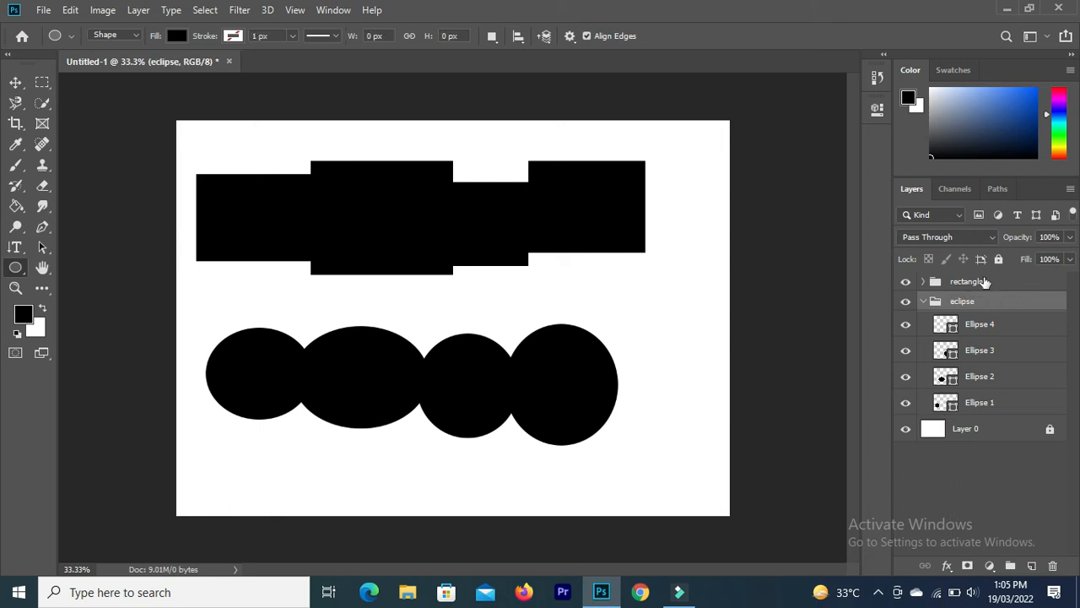
pyautogui.click(924, 302)
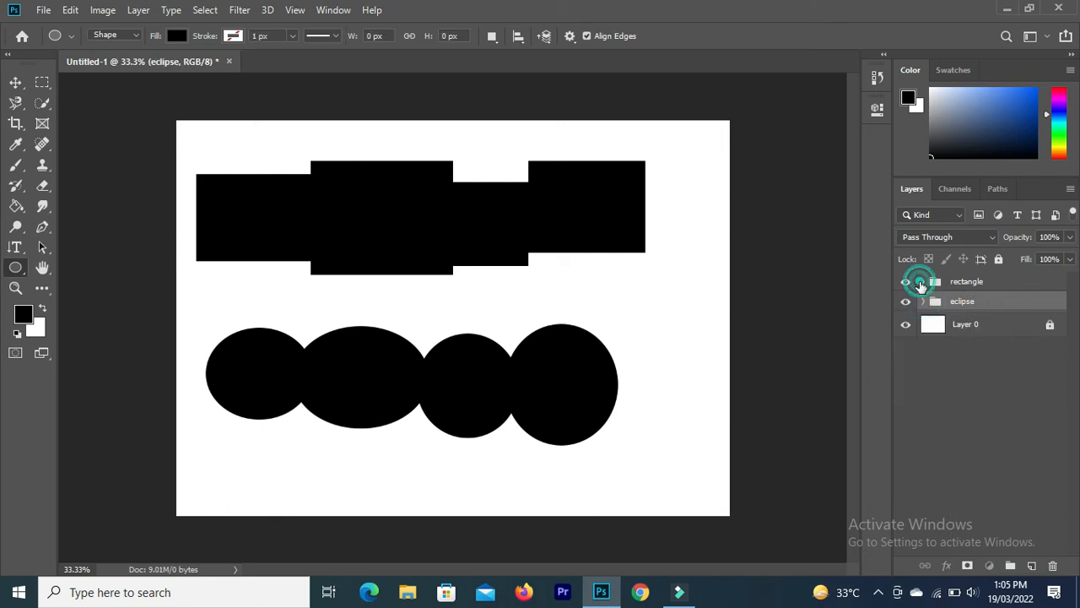
# Expand the rectangle and eclipse groups to list the shape layers inside them.
pyautogui.click(922, 285)
pyautogui.click(923, 282)
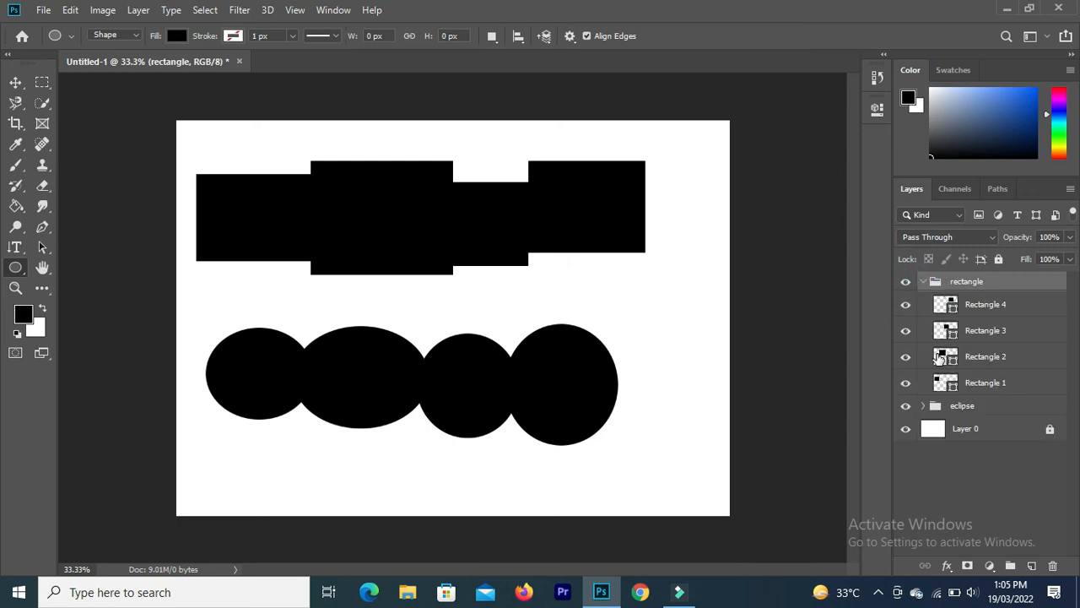
pyautogui.click(923, 406)
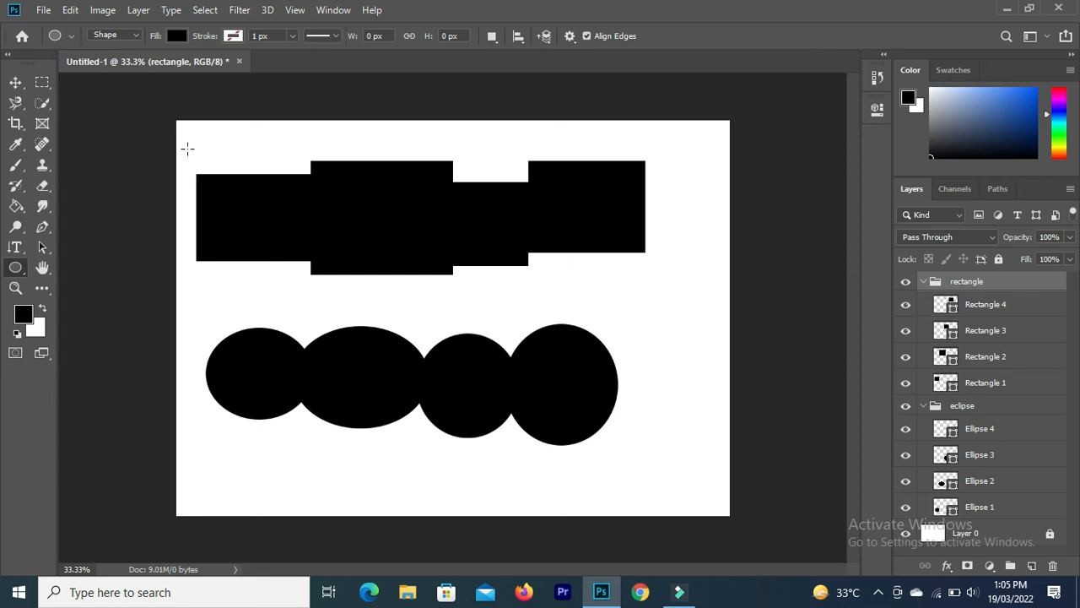
# Pick Rectangle 4 on the canvas with the Move tool, toggle its layer visibility off and on, and leave it hidden.
pyautogui.click(11, 81)
pyautogui.click(540, 180)
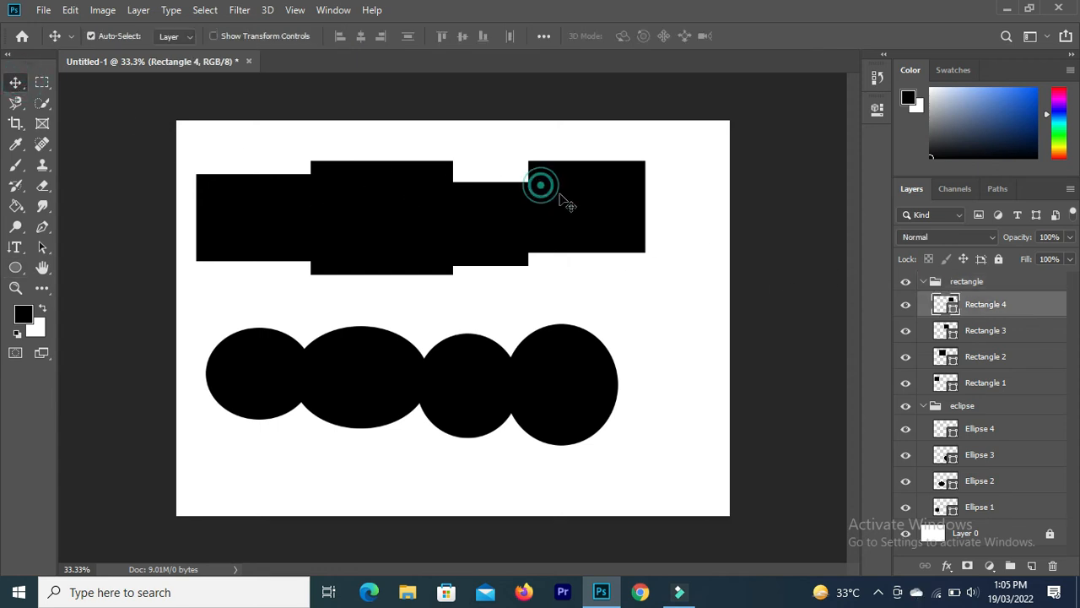
pyautogui.click(905, 305)
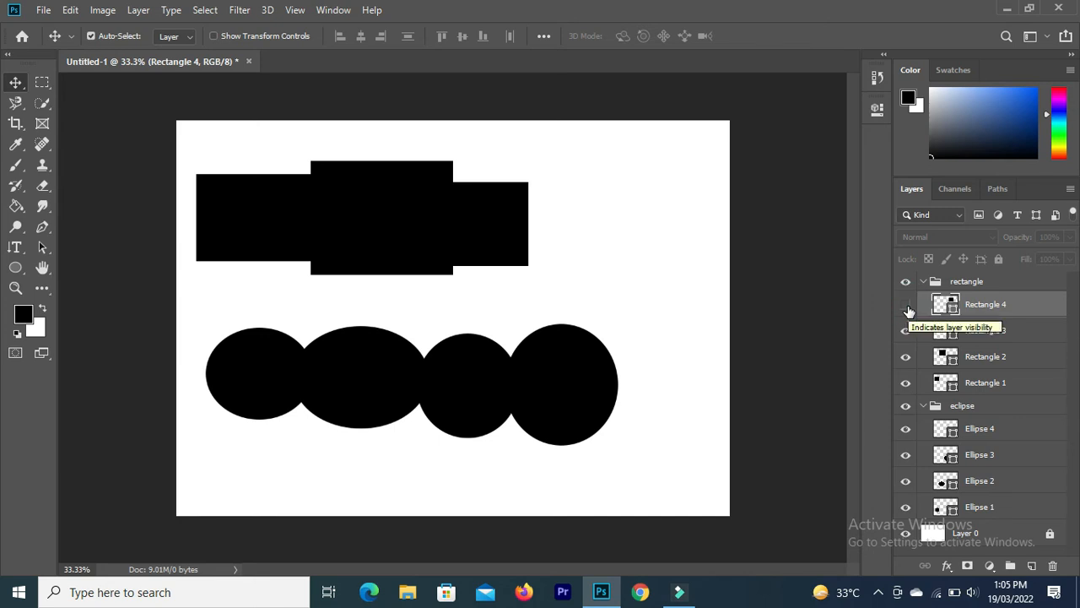
pyautogui.click(907, 309)
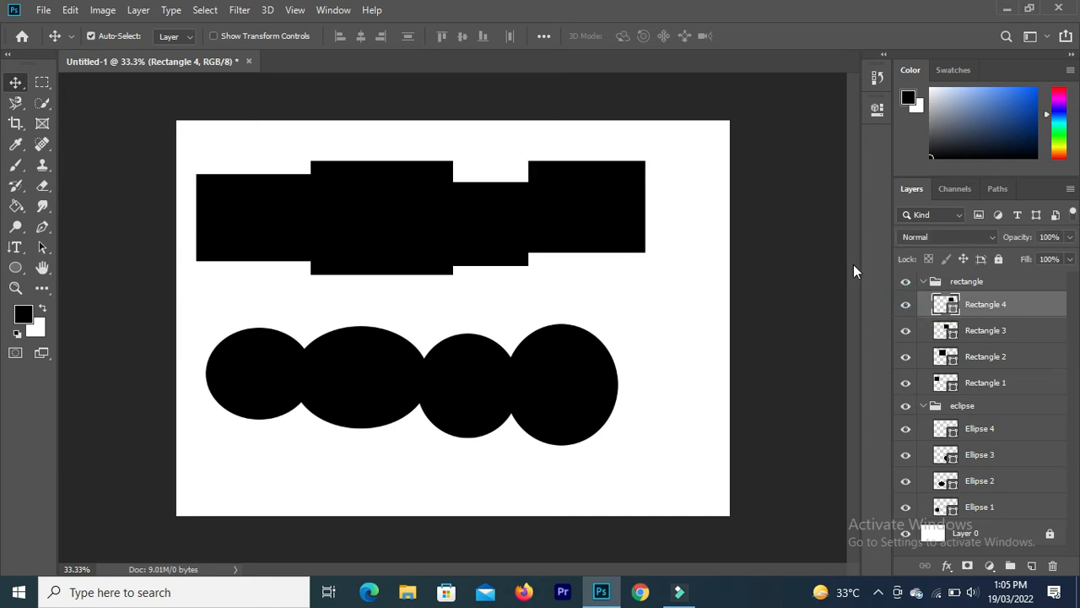
pyautogui.click(907, 306)
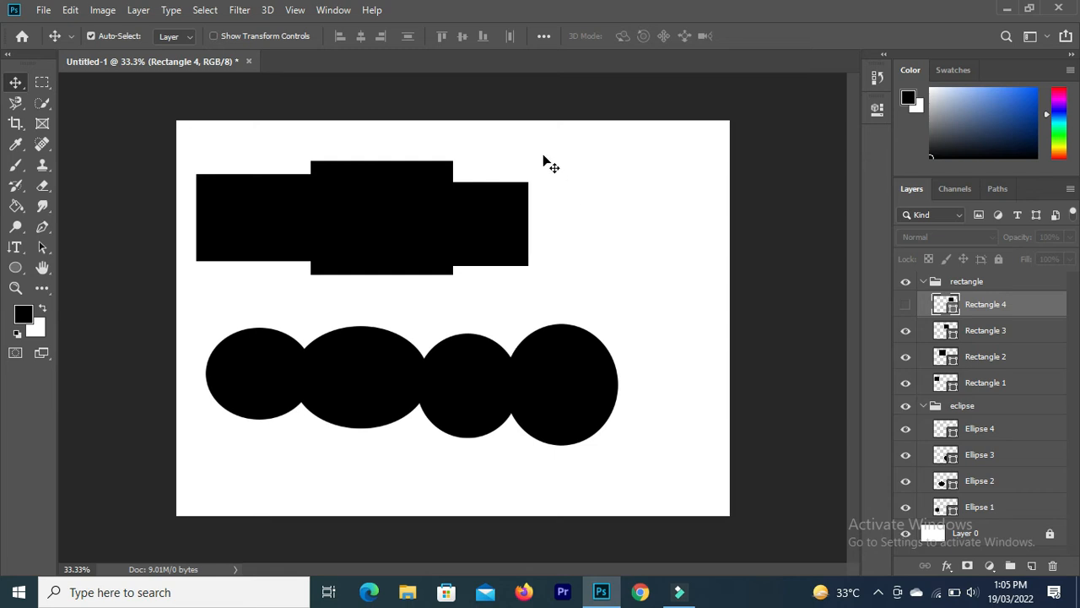
pyautogui.click(675, 278)
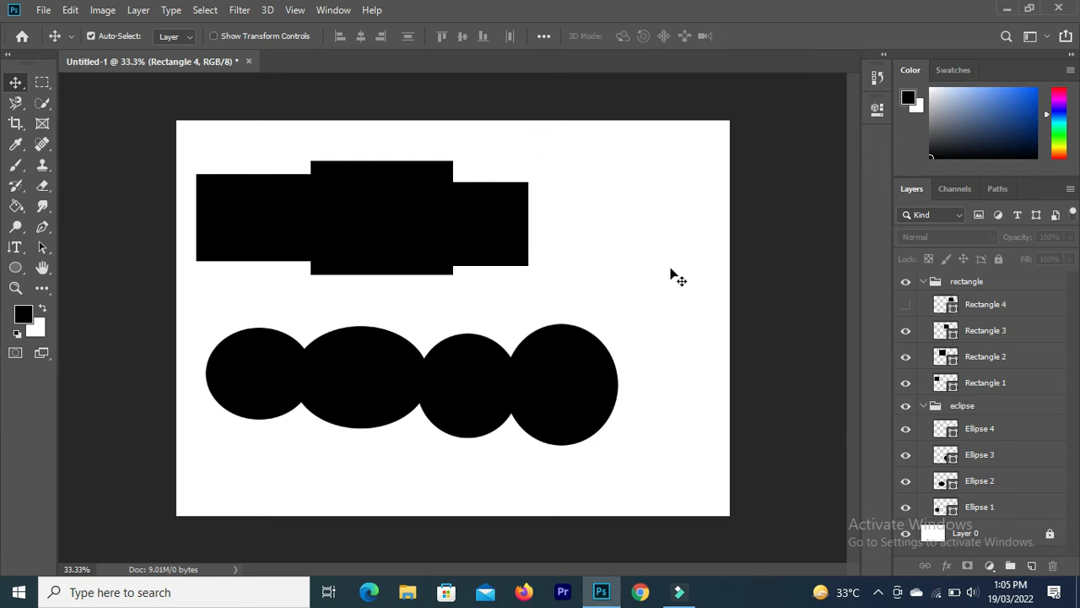
pyautogui.click(905, 304)
pyautogui.click(905, 304)
# Hide the Rectangle 3, Rectangle 2, Ellipse 4, Ellipse 3 and Ellipse 2 layers.
pyautogui.click(906, 330)
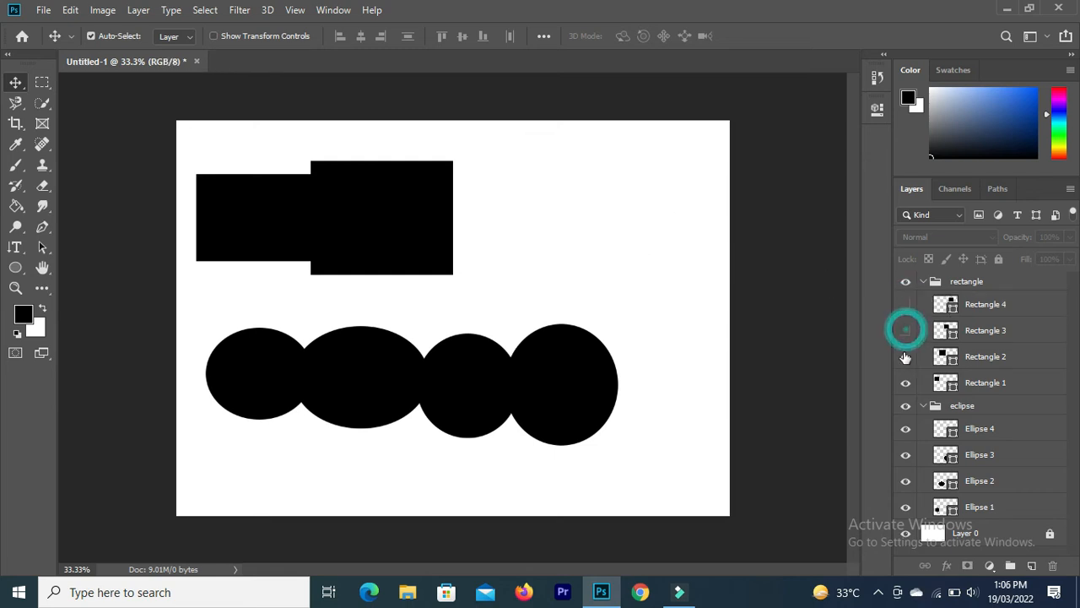
pyautogui.click(906, 356)
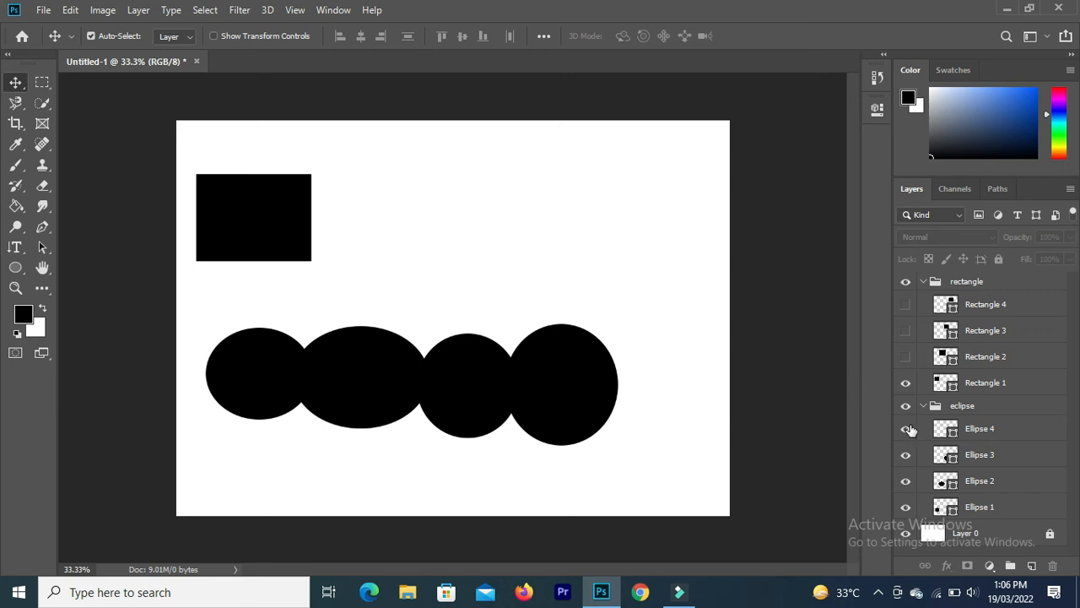
pyautogui.click(905, 428)
pyautogui.click(905, 455)
pyautogui.click(905, 481)
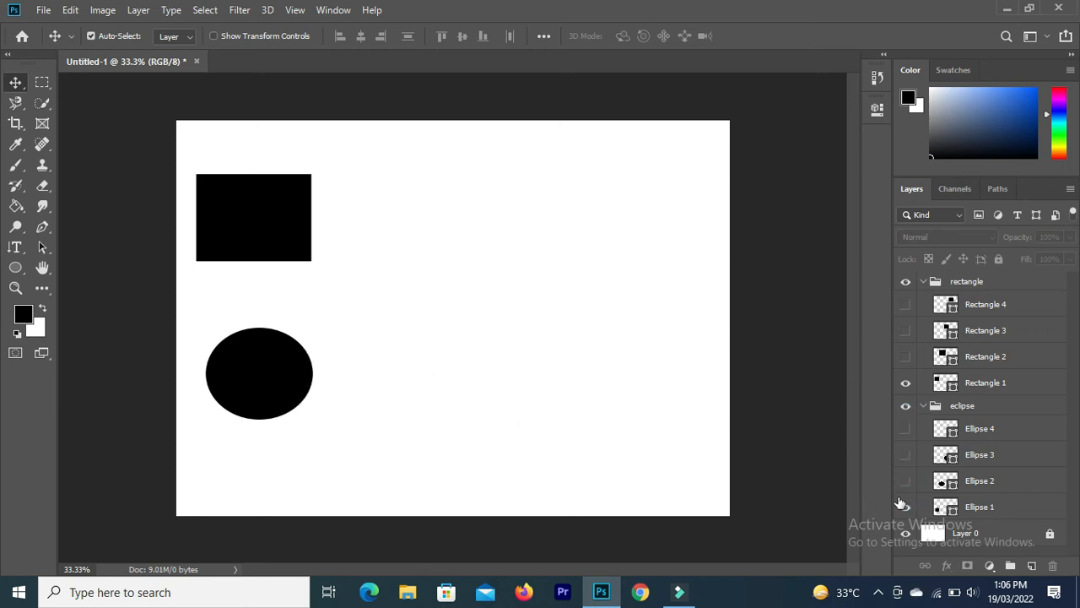
# Show all the hidden ellipse and rectangle layers again.
pyautogui.click(906, 481)
pyautogui.click(906, 455)
pyautogui.click(906, 428)
pyautogui.click(906, 356)
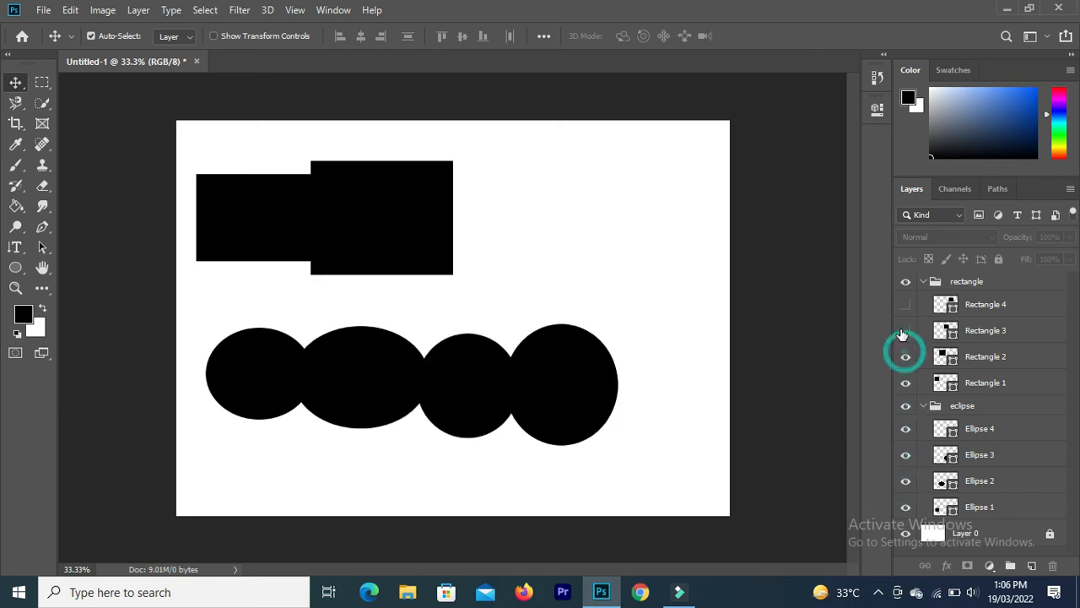
pyautogui.click(906, 330)
pyautogui.click(906, 304)
# Collapse the rectangle and eclipse groups and select the rectangle group.
pyautogui.click(923, 281)
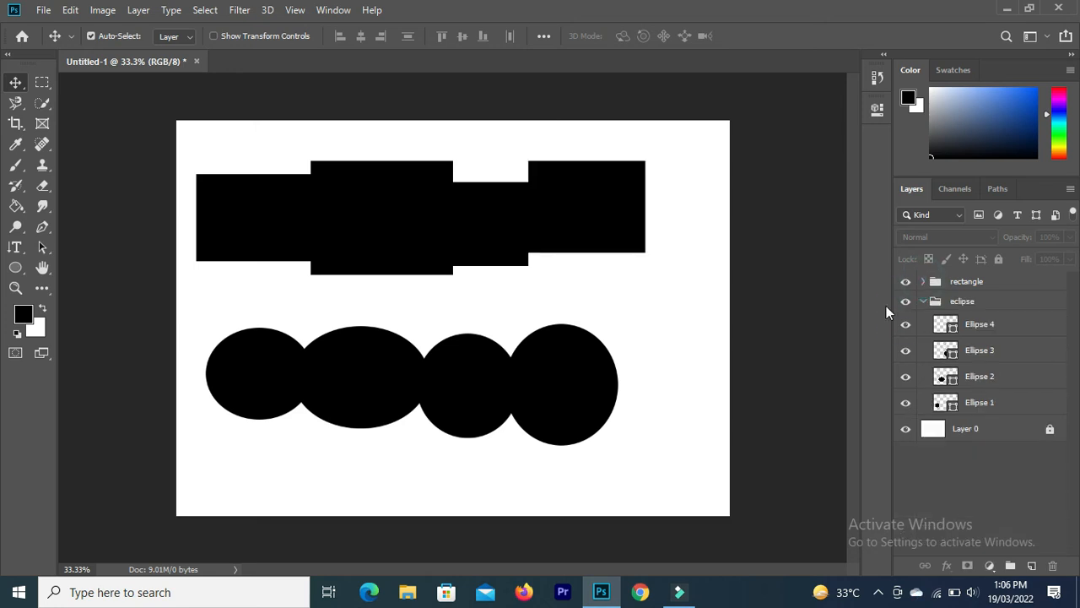
pyautogui.click(919, 304)
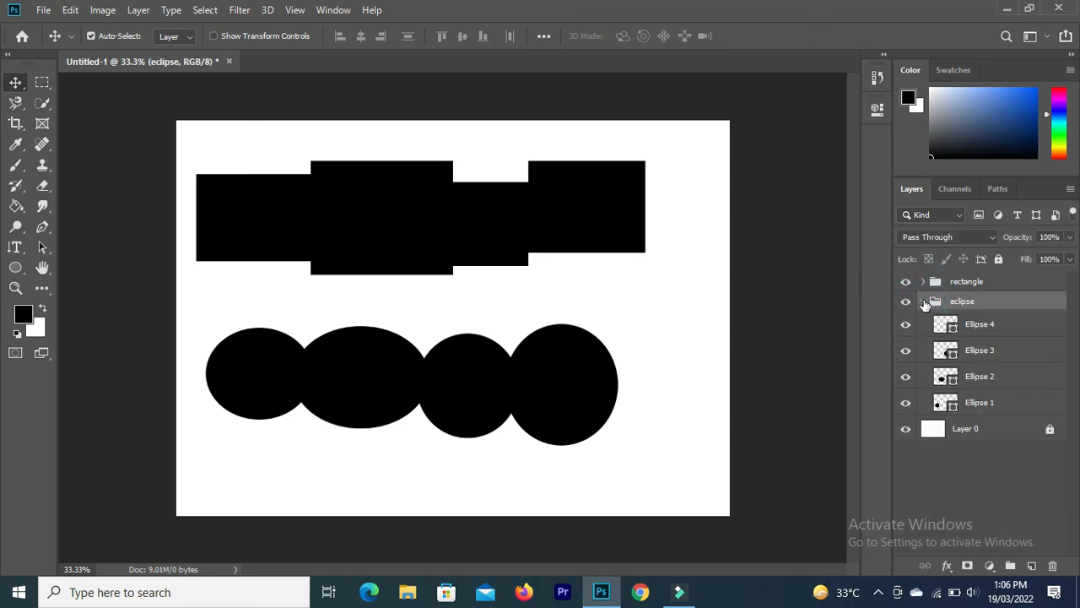
pyautogui.click(925, 302)
pyautogui.click(954, 284)
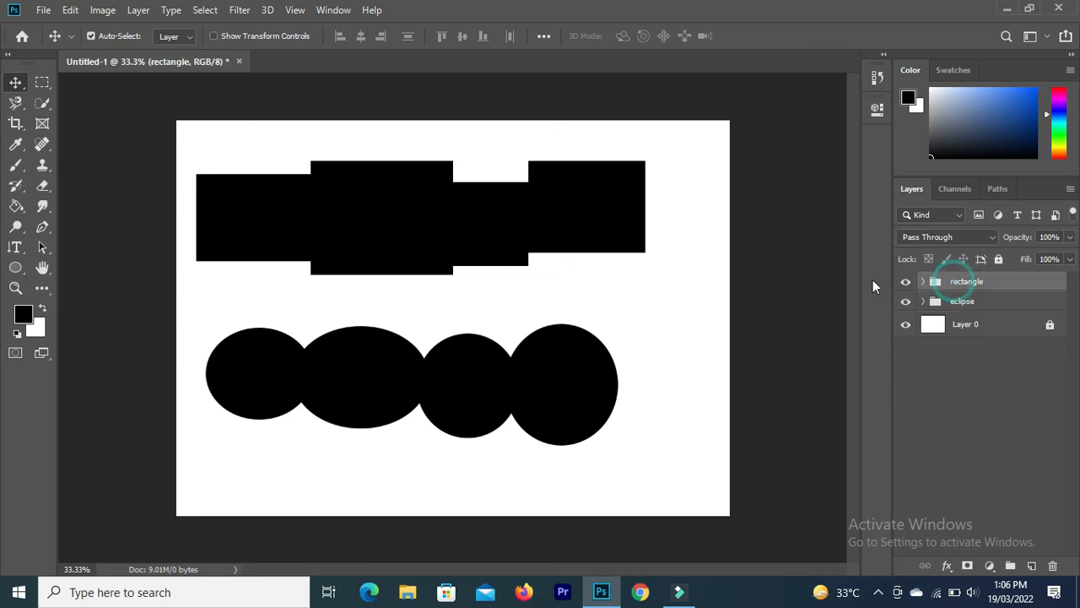
# Toggle the visibility of the whole rectangle and eclipse groups off and back on.
pyautogui.click(906, 284)
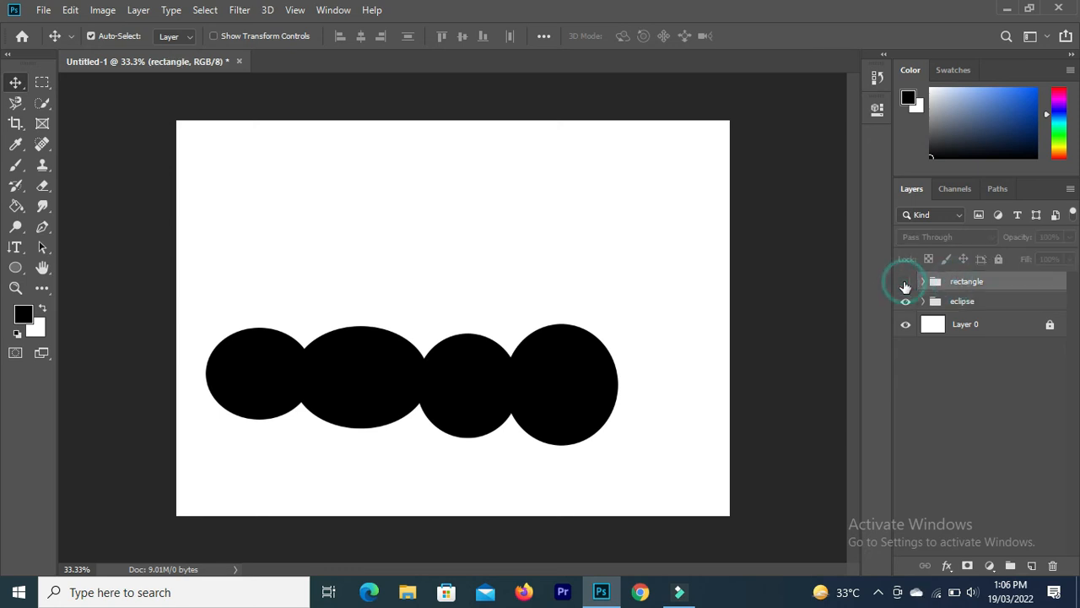
pyautogui.click(906, 284)
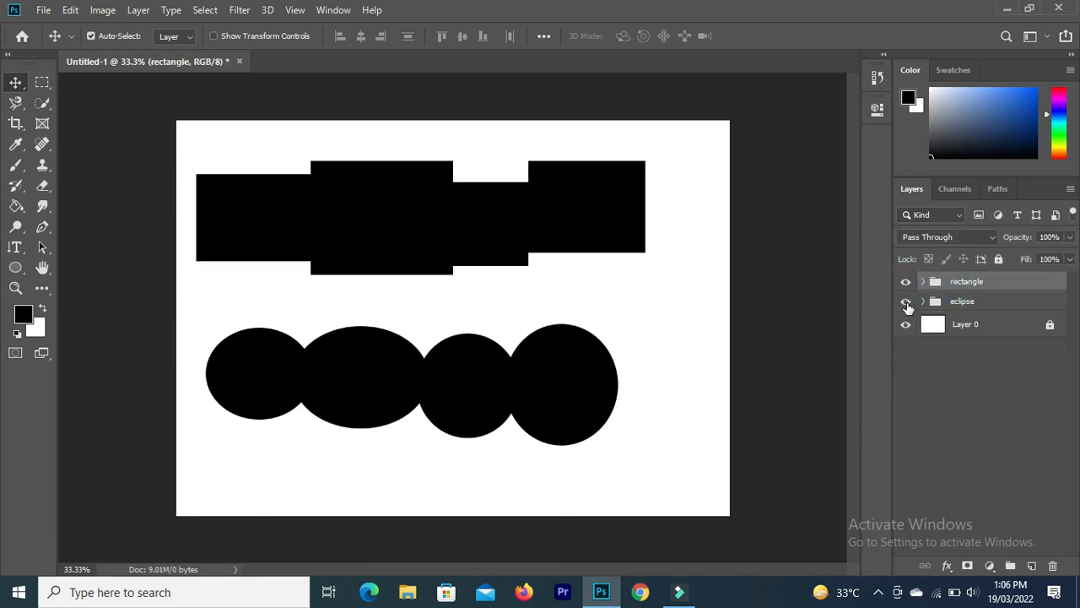
pyautogui.click(905, 301)
pyautogui.click(904, 285)
pyautogui.click(905, 301)
pyautogui.click(905, 282)
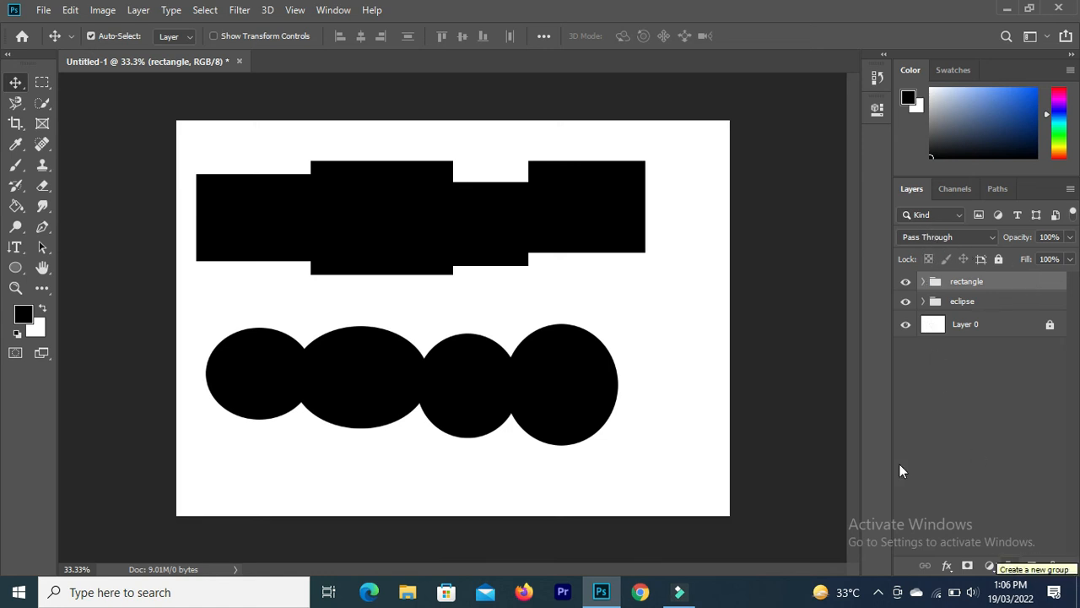
# Delete the whole rectangle group with its four rectangle layers, and undo the deletion.
pyautogui.click(924, 282)
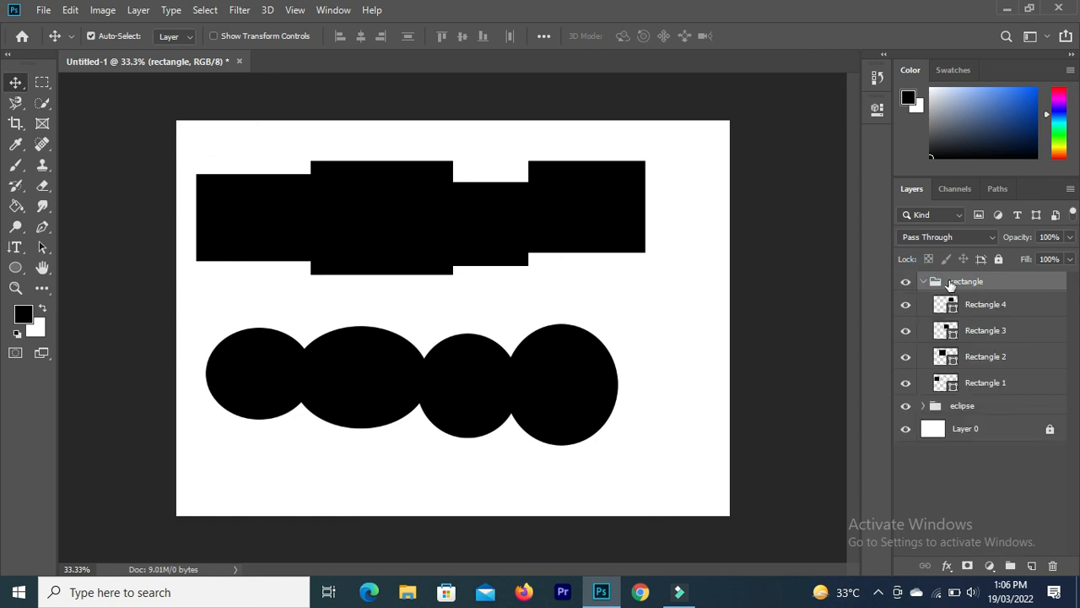
pyautogui.rightClick(999, 282)
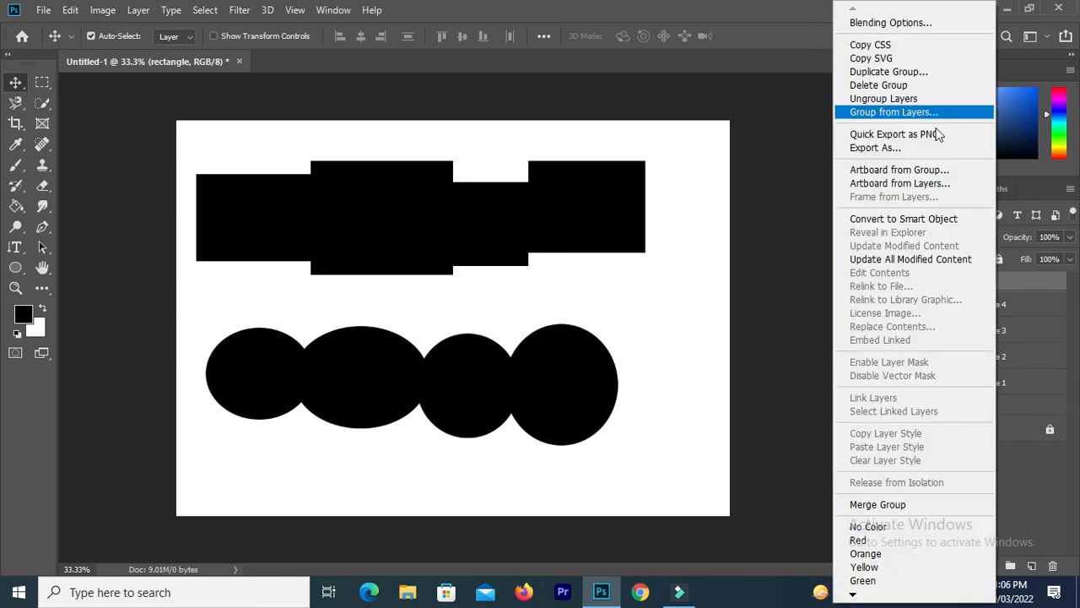
pyautogui.click(1030, 270)
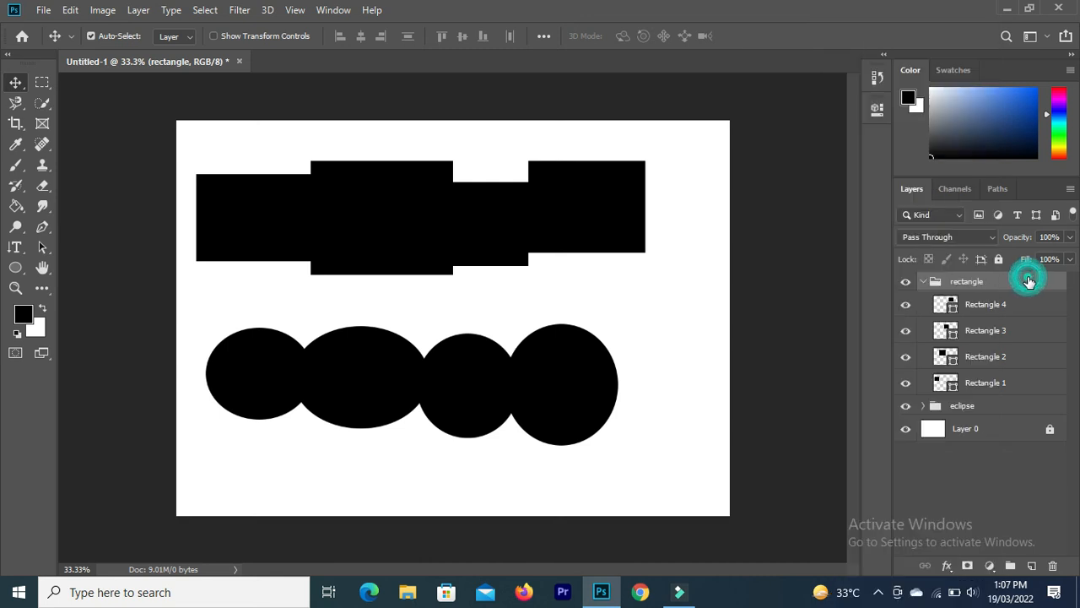
pyautogui.press('Delete')
pyautogui.hotkey('ctrl', 'z')
pyautogui.click(922, 281)
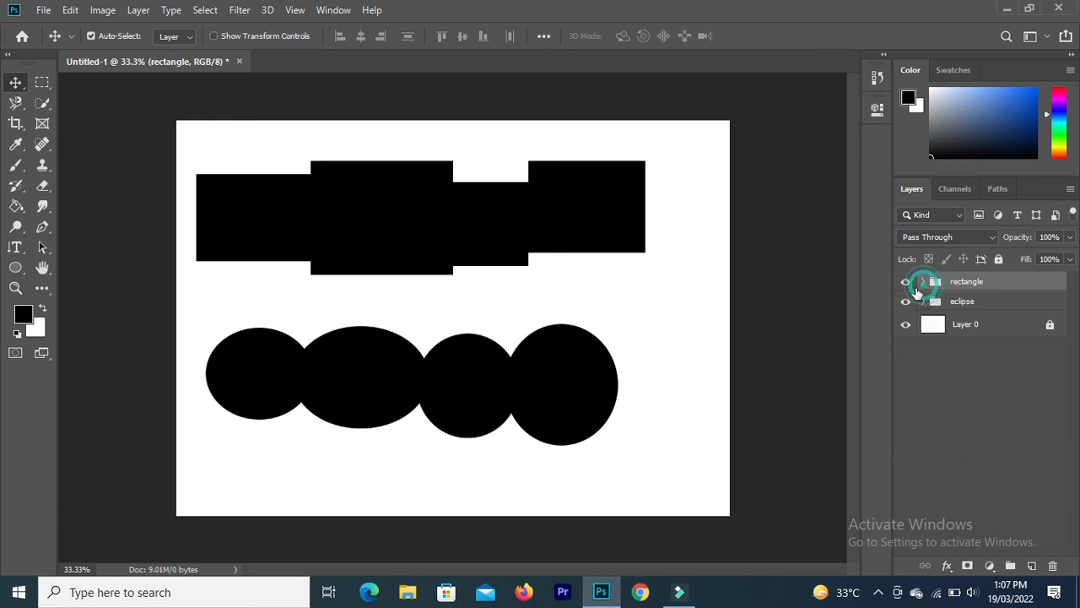
# Hide the rectangle and eclipse groups and draw four separate ellipses on the canvas, three of them about 369×183, 270×225 and 315×222 px.
pyautogui.click(906, 281)
pyautogui.click(906, 301)
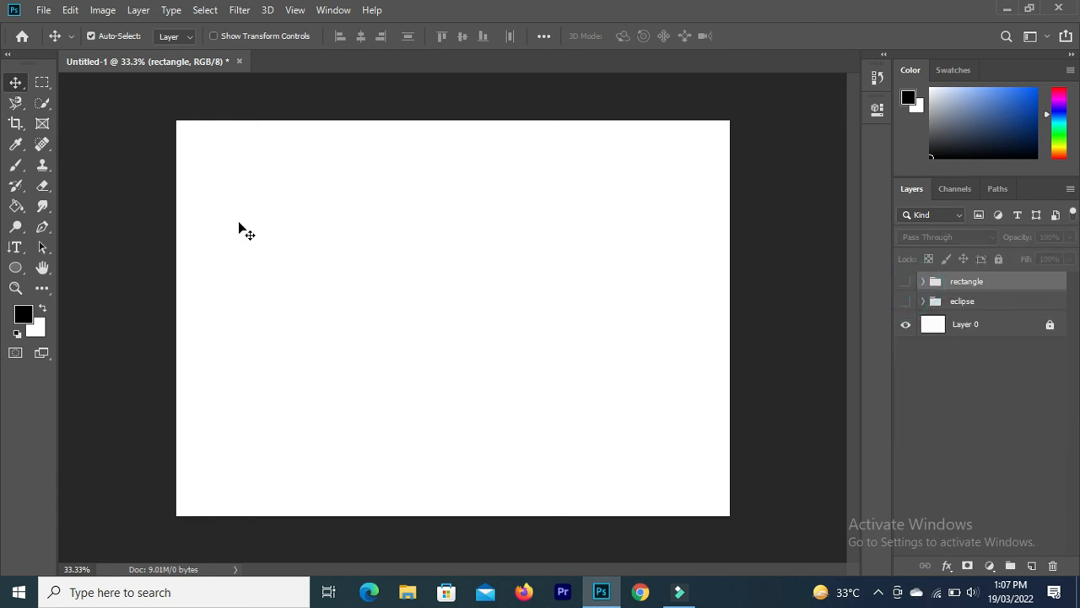
pyautogui.click(16, 267)
pyautogui.moveTo(281, 162); pyautogui.dragTo(376, 211)
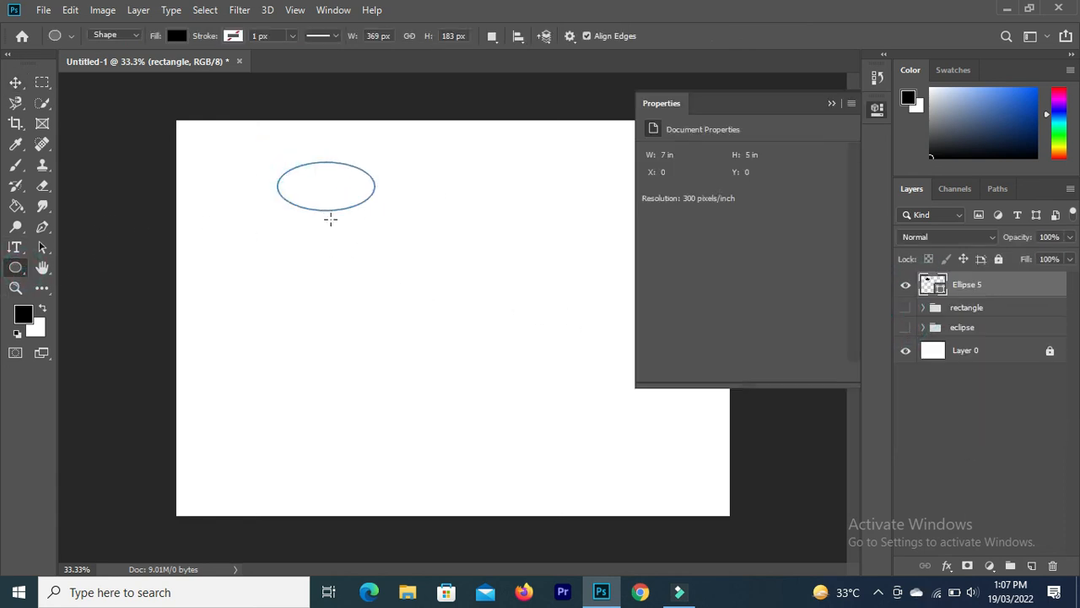
pyautogui.moveTo(389, 166); pyautogui.dragTo(480, 232)
pyautogui.moveTo(506, 198); pyautogui.dragTo(578, 256)
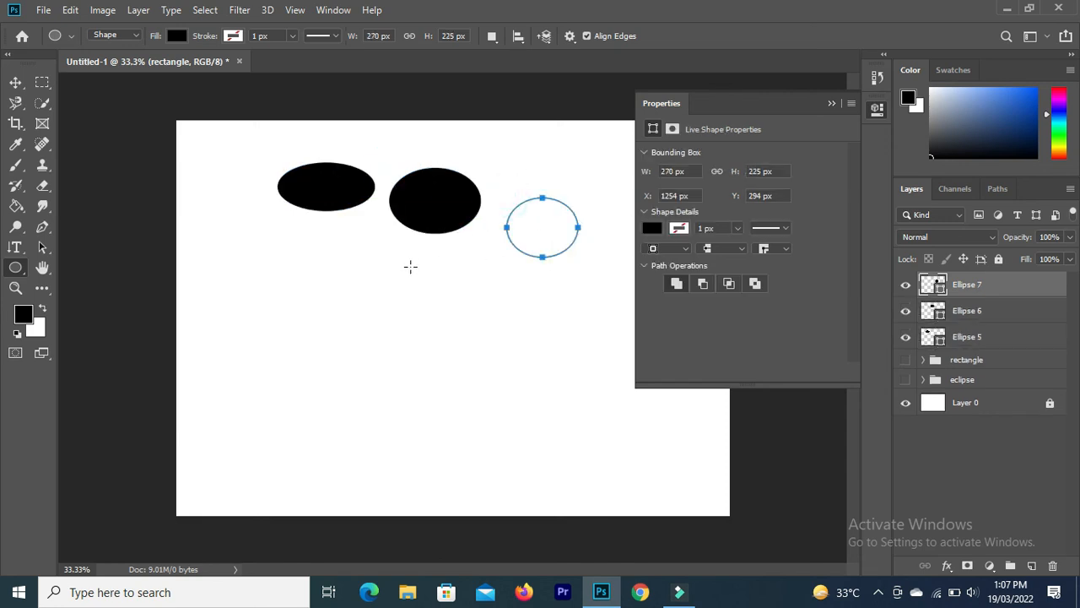
pyautogui.moveTo(417, 268); pyautogui.dragTo(502, 326)
pyautogui.click(829, 102)
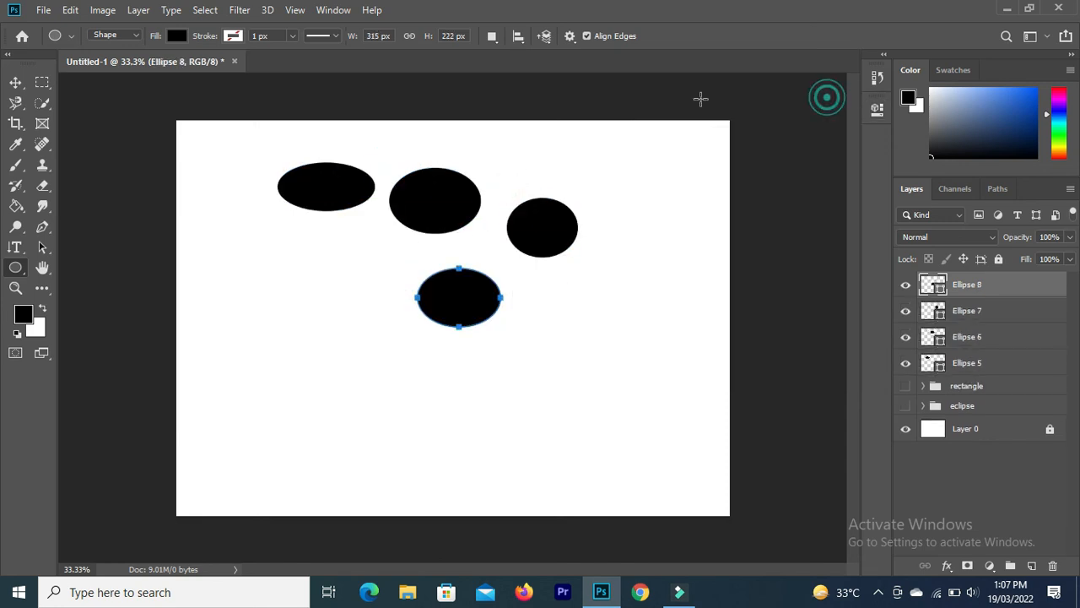
# Select the Ellipse 8, Ellipse 7, Ellipse 6 and Ellipse 5 layers together and put them in a new group.
pyautogui.click(15, 82)
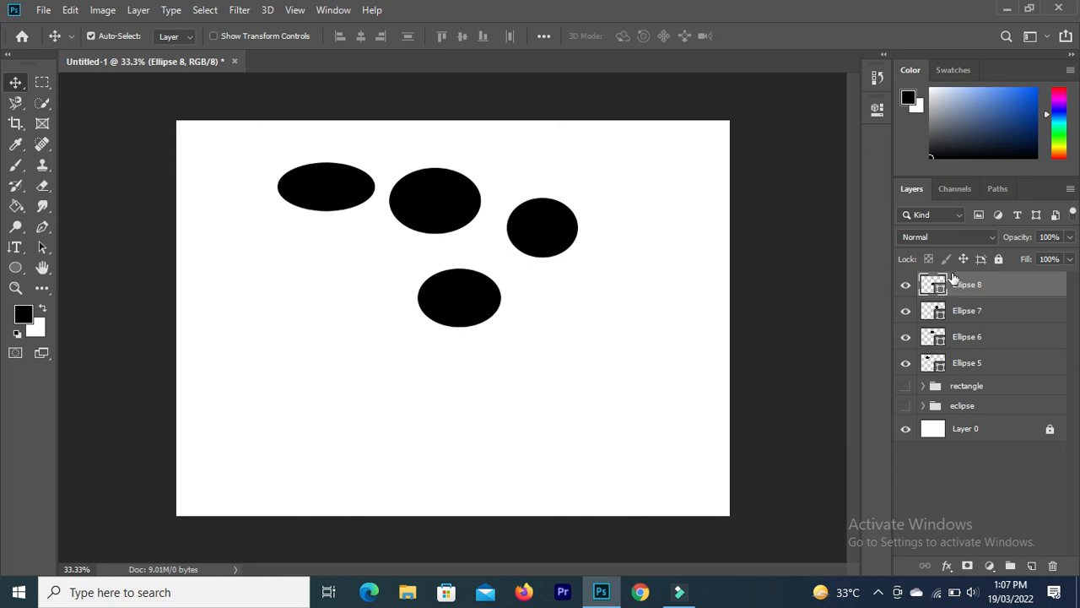
pyautogui.keyDown('ctrl'); pyautogui.click(962, 311); pyautogui.keyUp('ctrl')
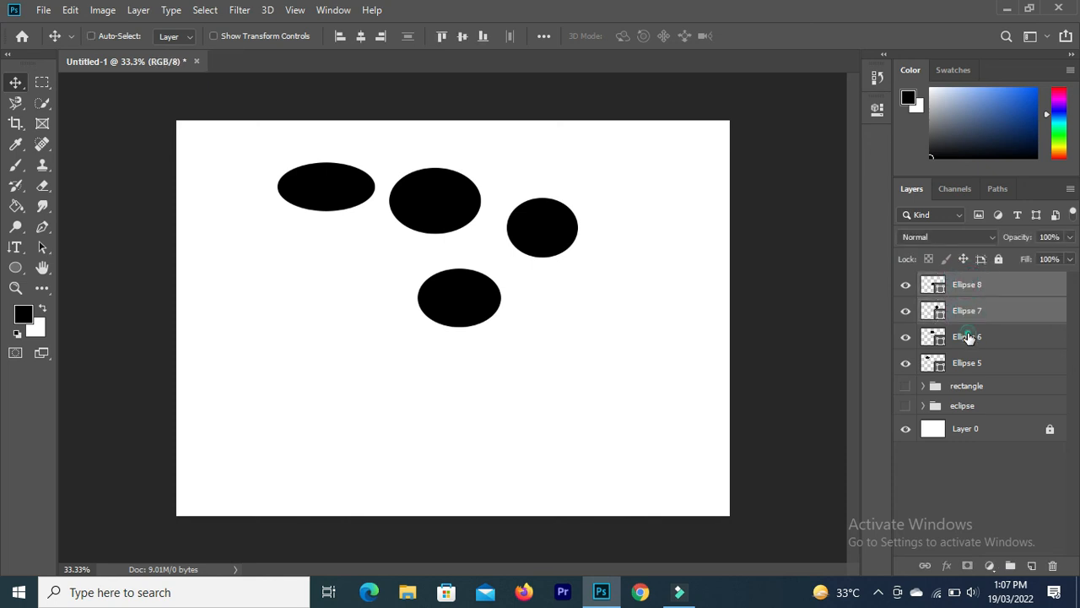
pyautogui.keyDown('ctrl'); pyautogui.click(968, 337); pyautogui.keyUp('ctrl')
pyautogui.keyDown('ctrl'); pyautogui.click(970, 363); pyautogui.keyUp('ctrl')
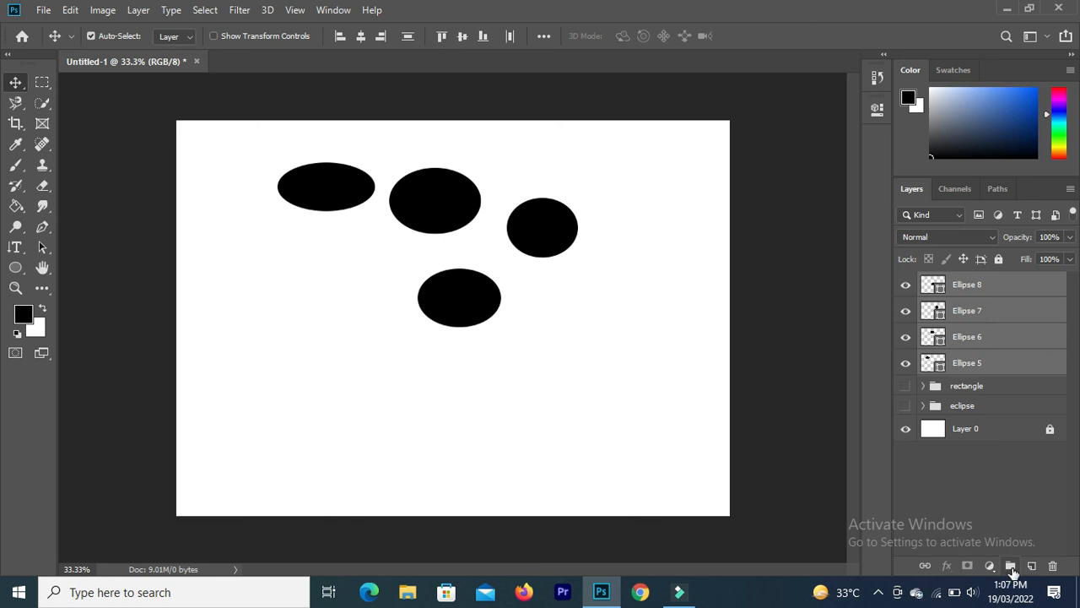
pyautogui.click(1012, 568)
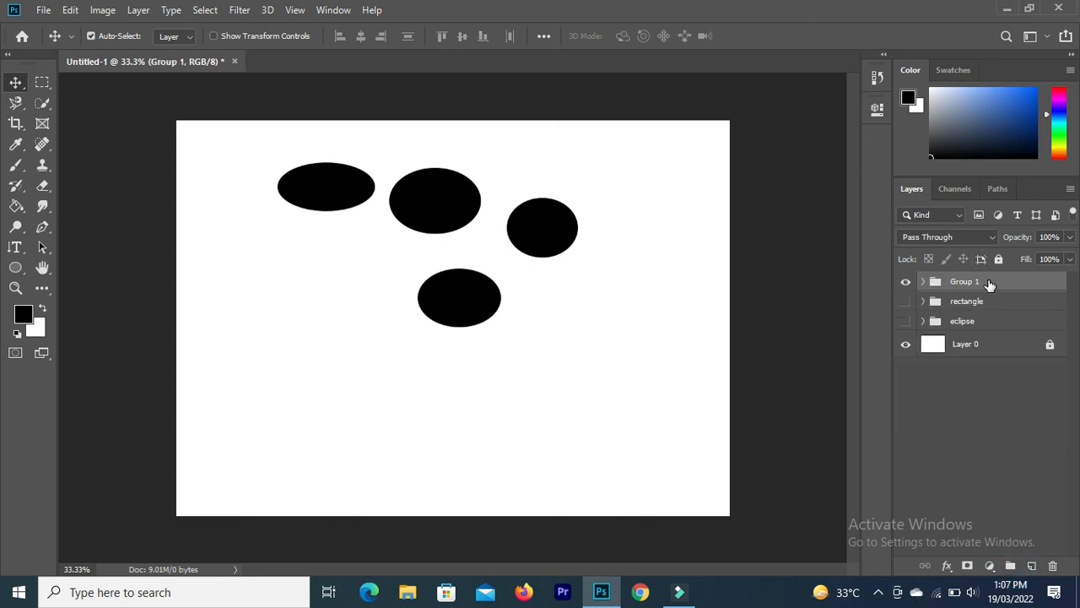
# Delete the new group of four ellipses and show the rectangle and eclipse groups again.
pyautogui.click(988, 282)
pyautogui.press('Delete')
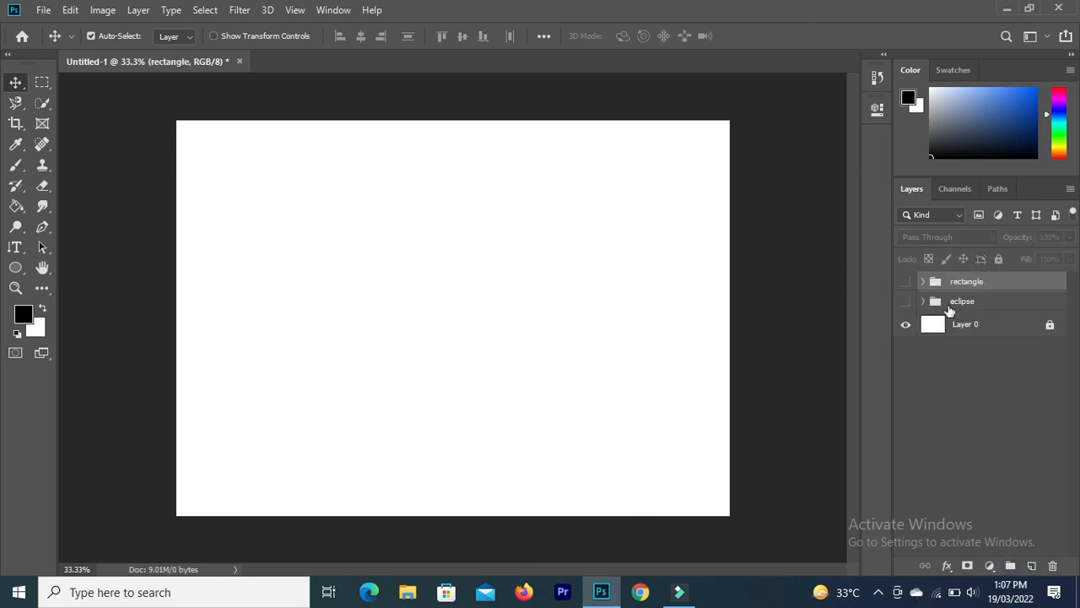
pyautogui.click(906, 281)
pyautogui.click(905, 301)
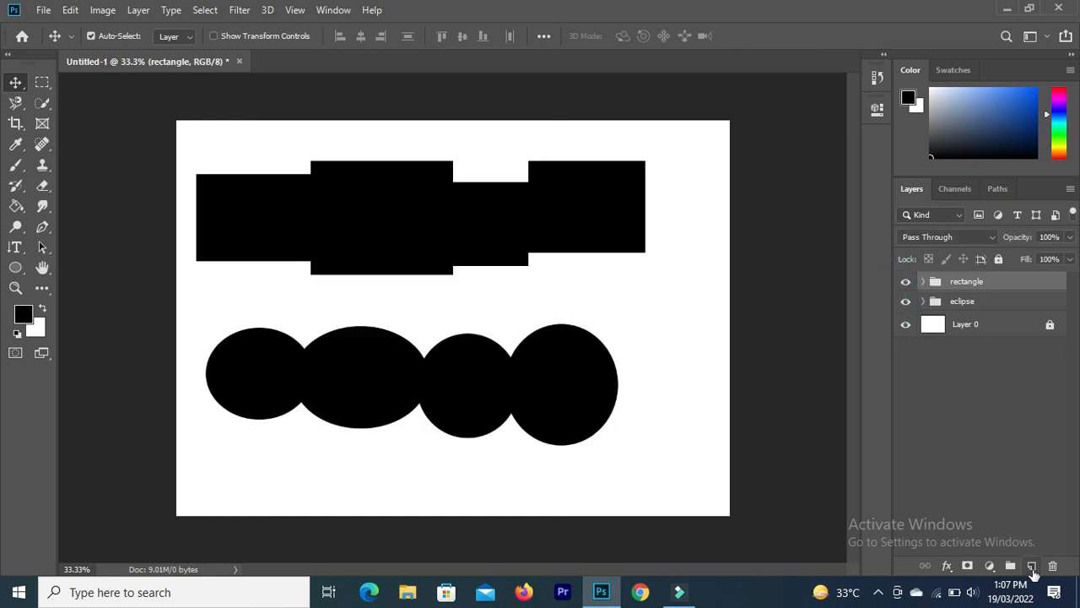
# Add a new empty layer above the rectangle group and delete that layer again.
pyautogui.click(1031, 565)
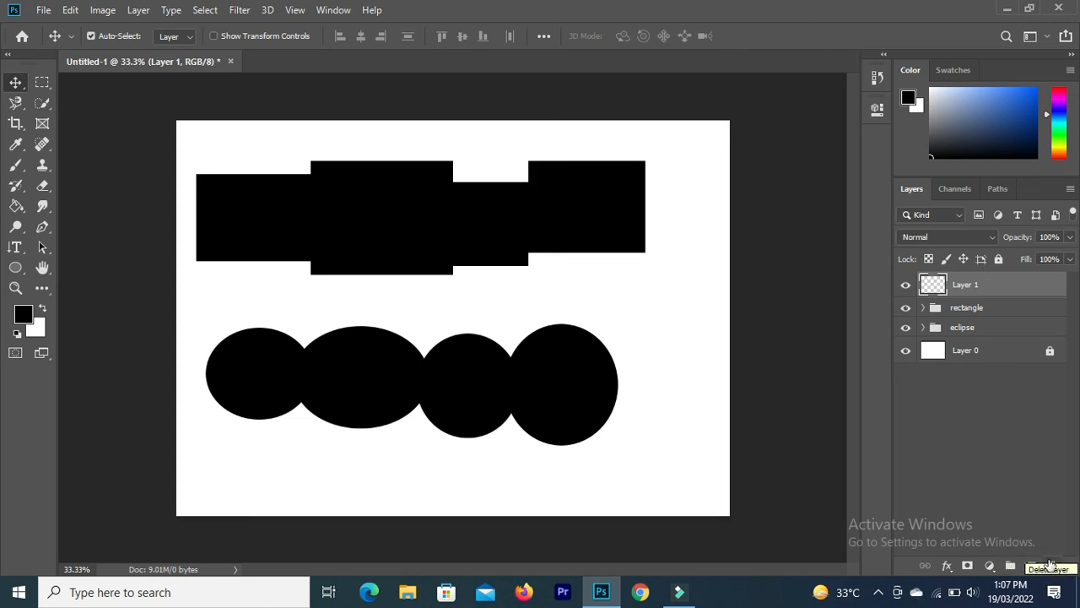
pyautogui.click(977, 286)
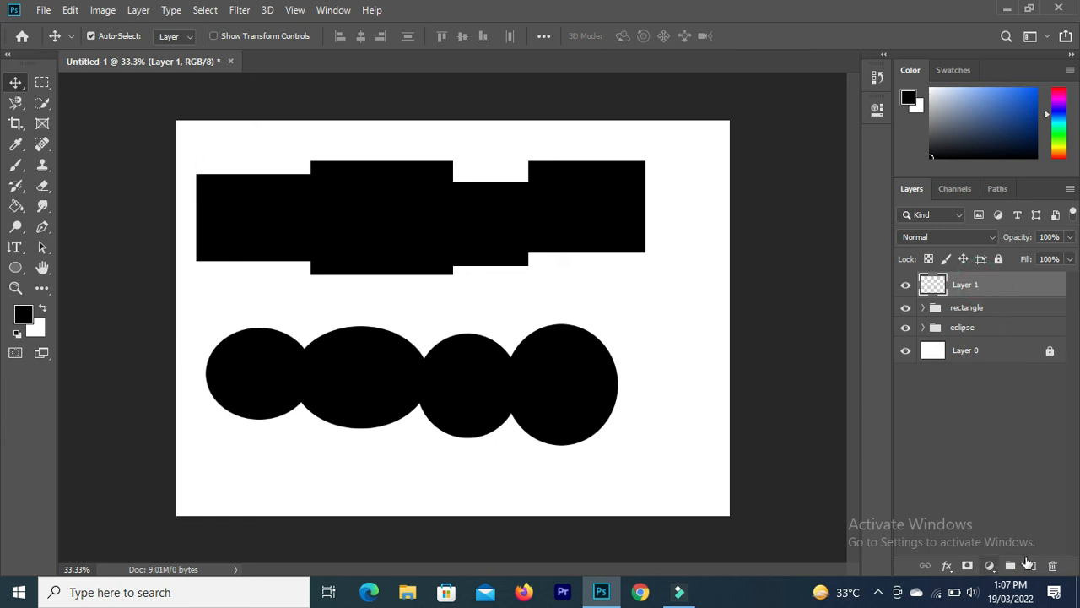
pyautogui.click(1053, 567)
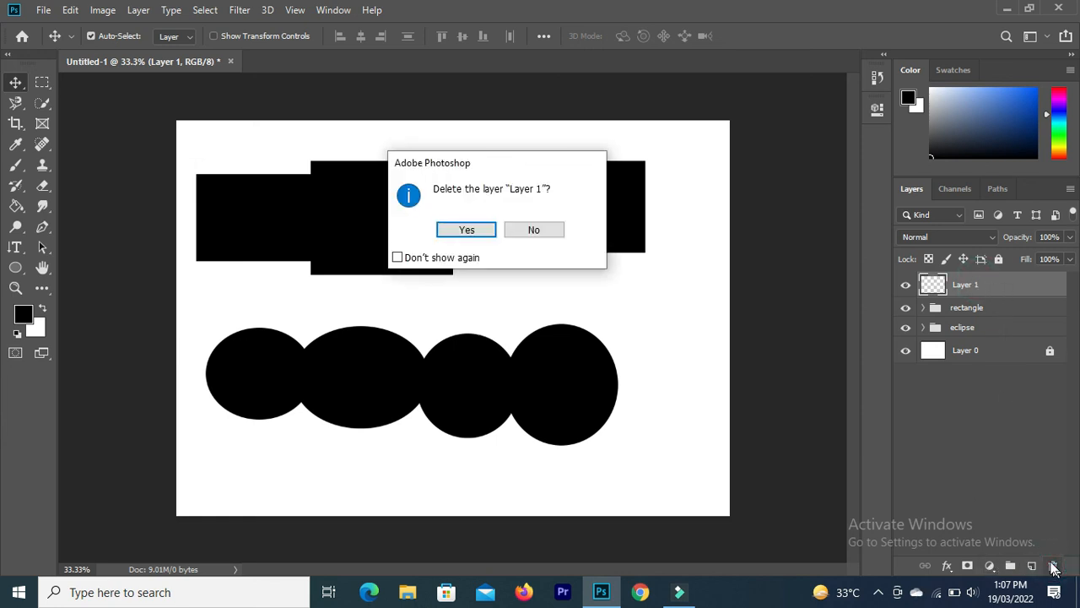
pyautogui.click(454, 234)
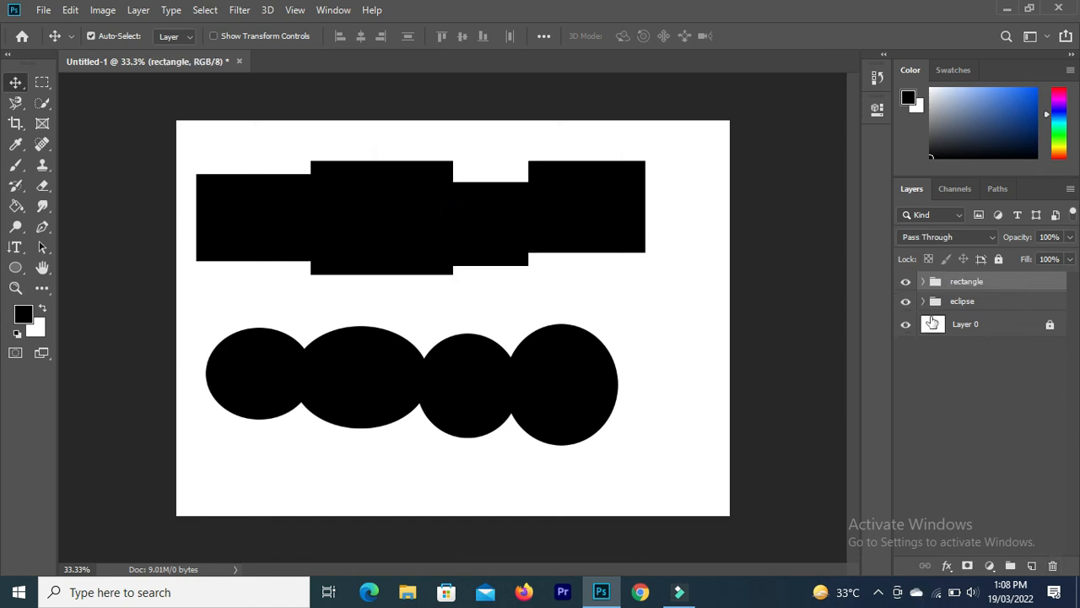